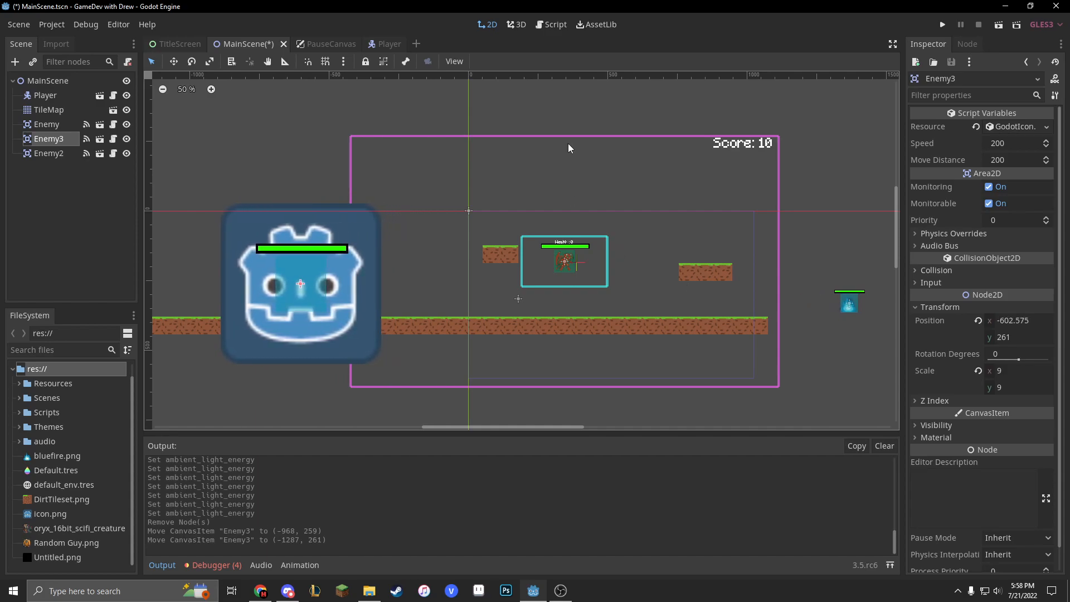
middle_click_drag(552, 255, 473, 251)
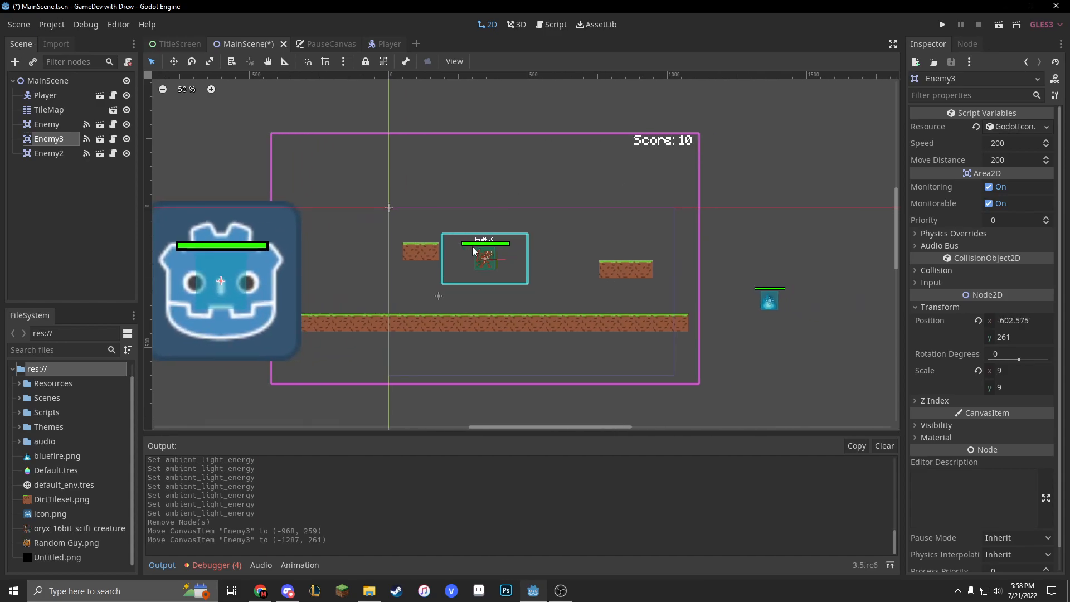
scroll(472, 251, "up", 1)
Step: Add a WorldEnvironment node to MainScene
left_click(373, 258)
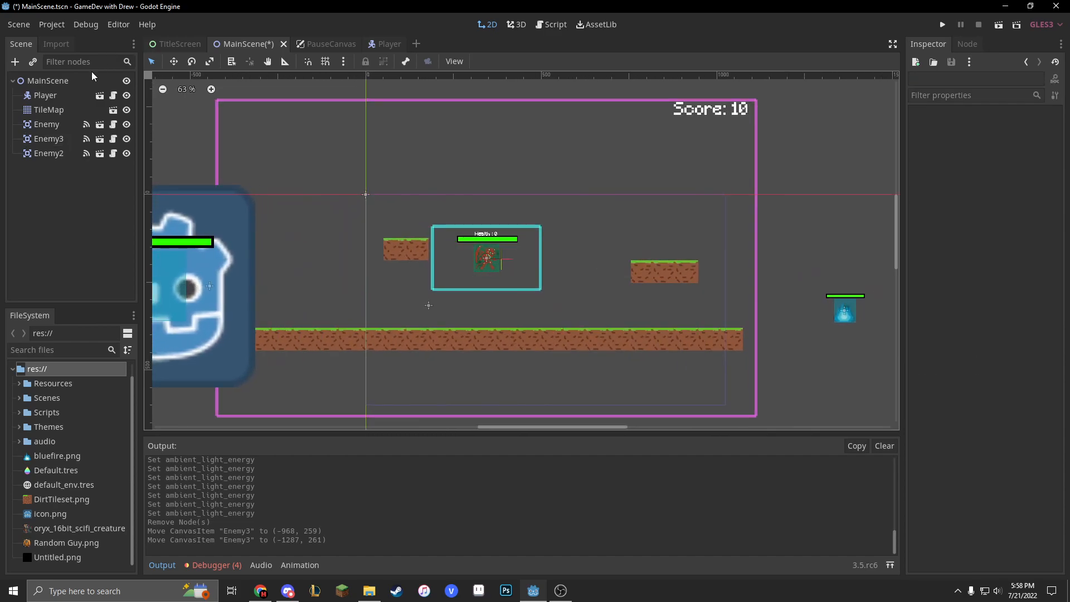
left_click(14, 61)
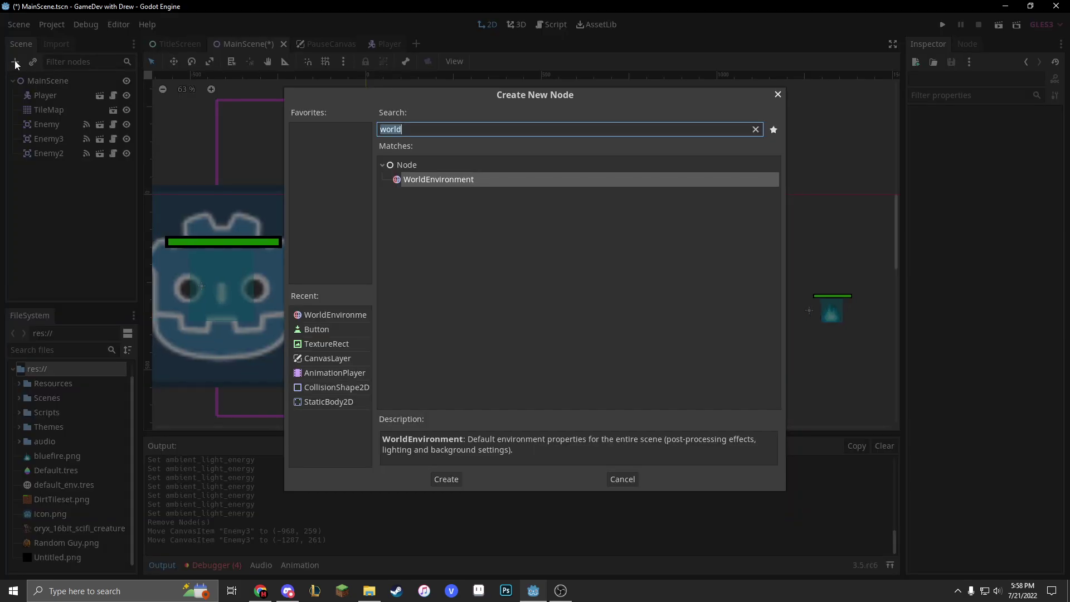
double_click(443, 179)
Step: Give the WorldEnvironment a new Environment resource with background mode Canvas
left_click(1051, 127)
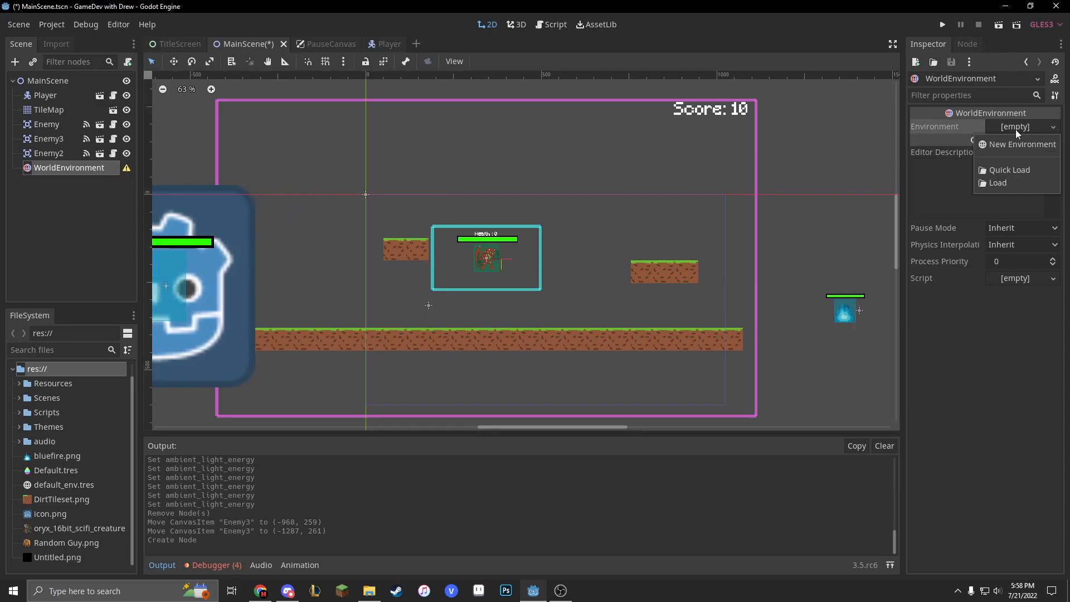
left_click(1013, 141)
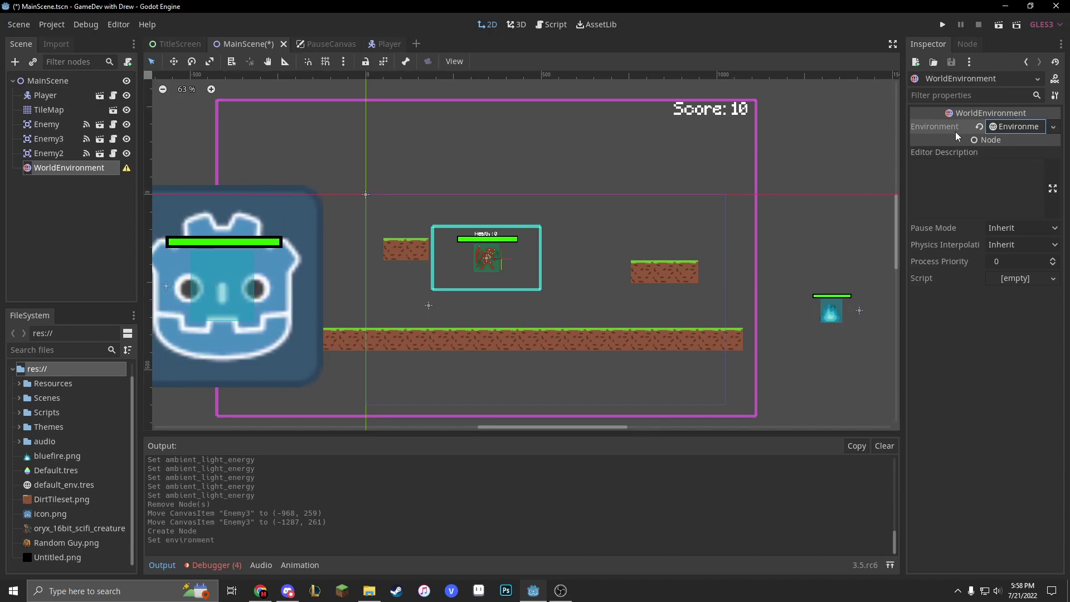
left_click(1016, 126)
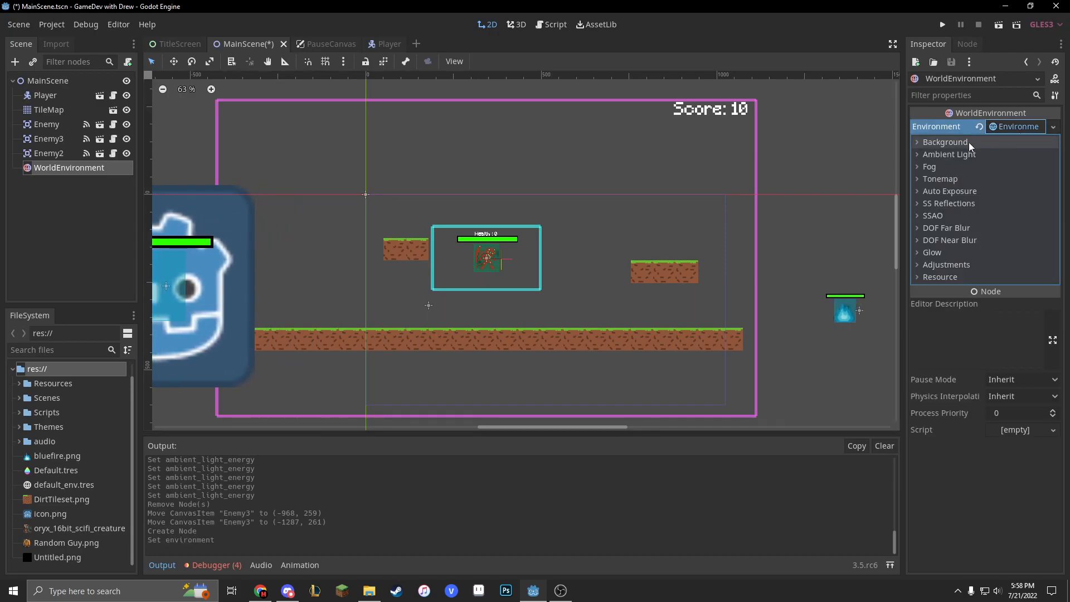
left_click(962, 141)
left_click(1020, 155)
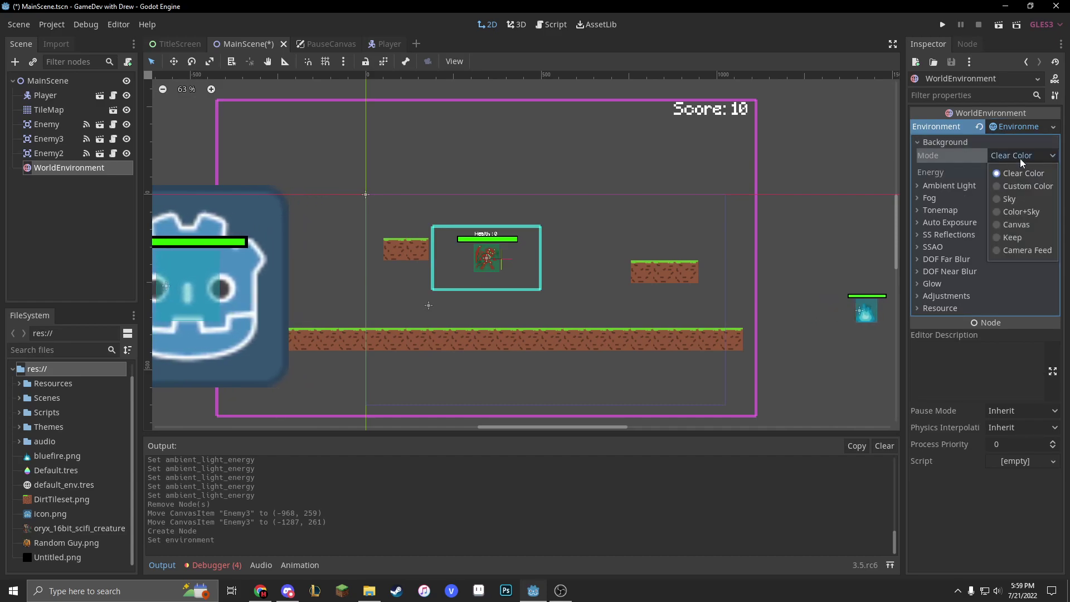
left_click(1018, 224)
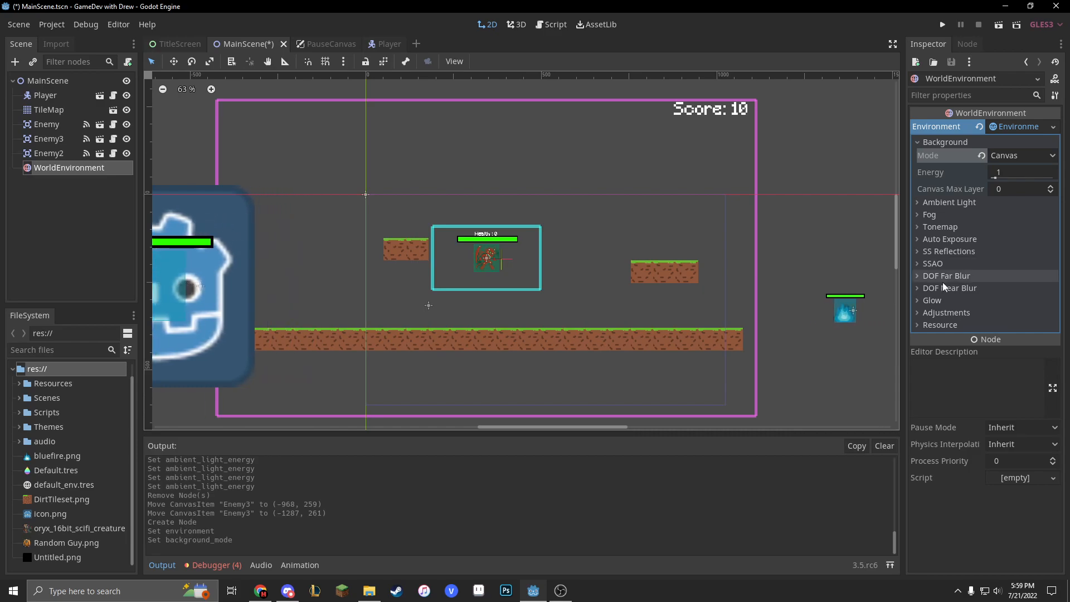
Step: Enable glow on the environment and adjust intensity and bloom, resetting the HDR threshold
left_click(943, 301)
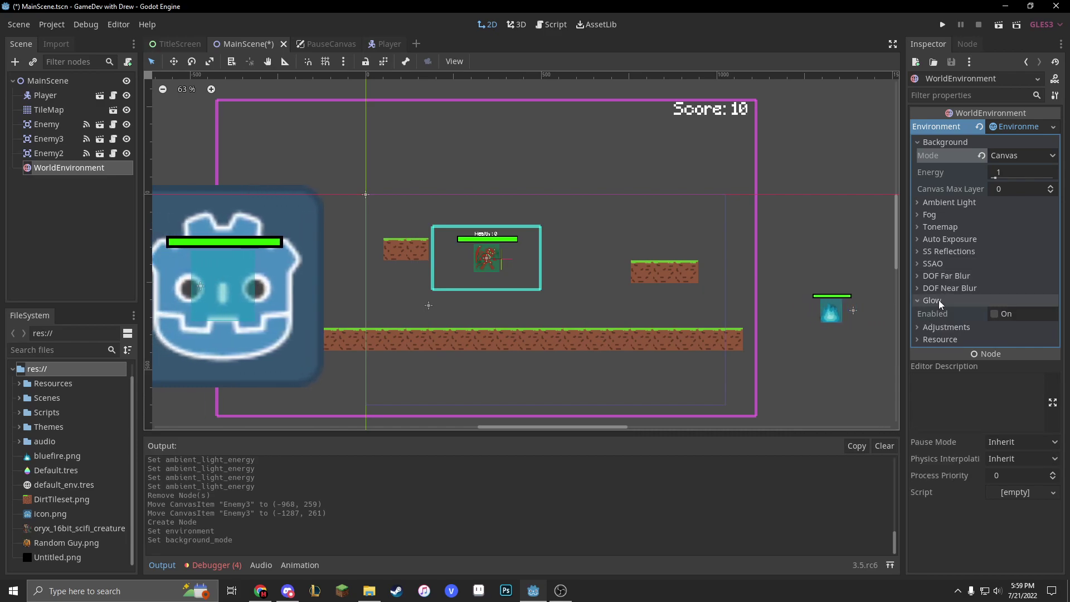
left_click(990, 315)
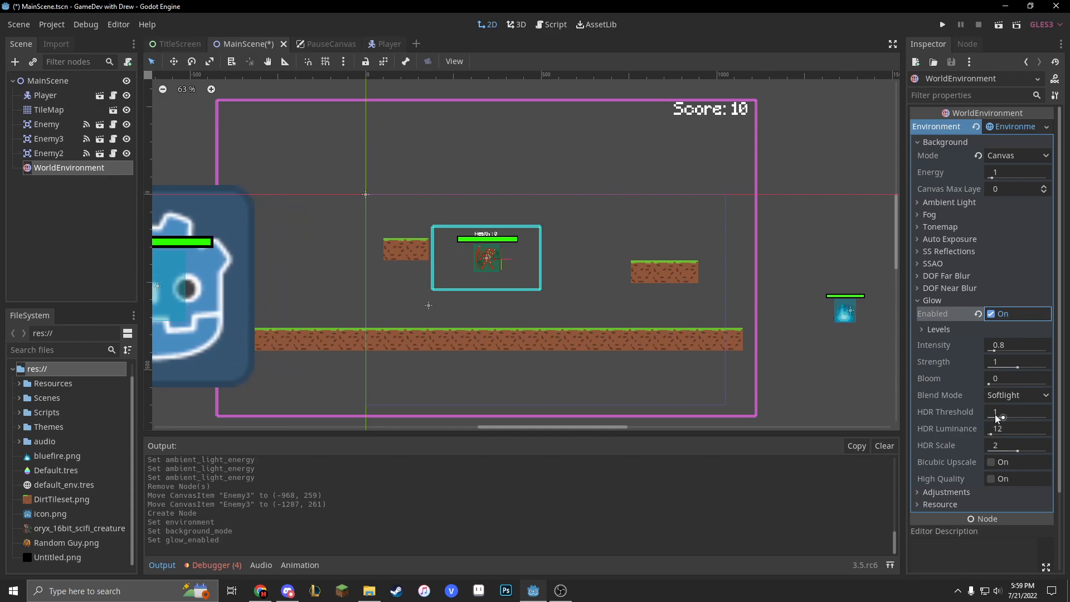
scroll(964, 366, "down", 2)
left_click_drag(993, 294, 998, 294)
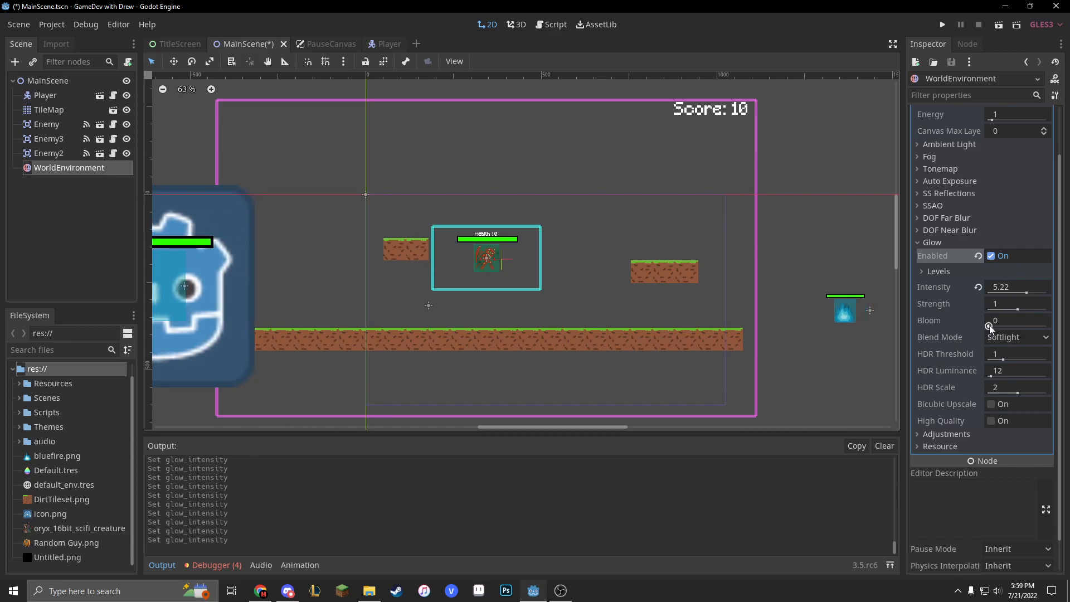
mouse_move(993, 327)
left_mouse_down()
mouse_move(1043, 327)
mouse_move(988, 325)
left_mouse_up()
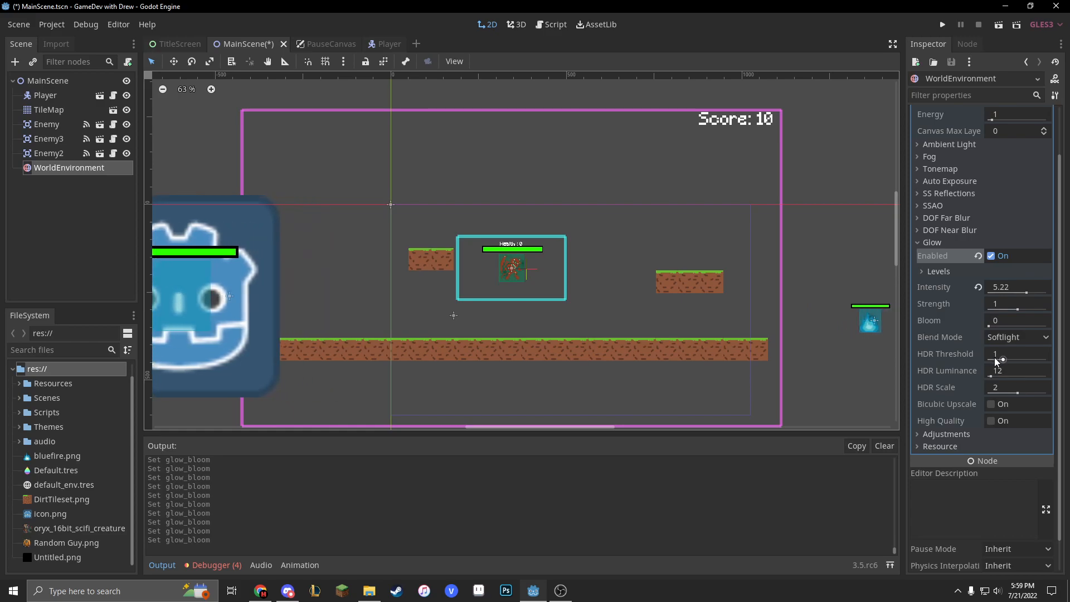
left_click_drag(1003, 360, 986, 359)
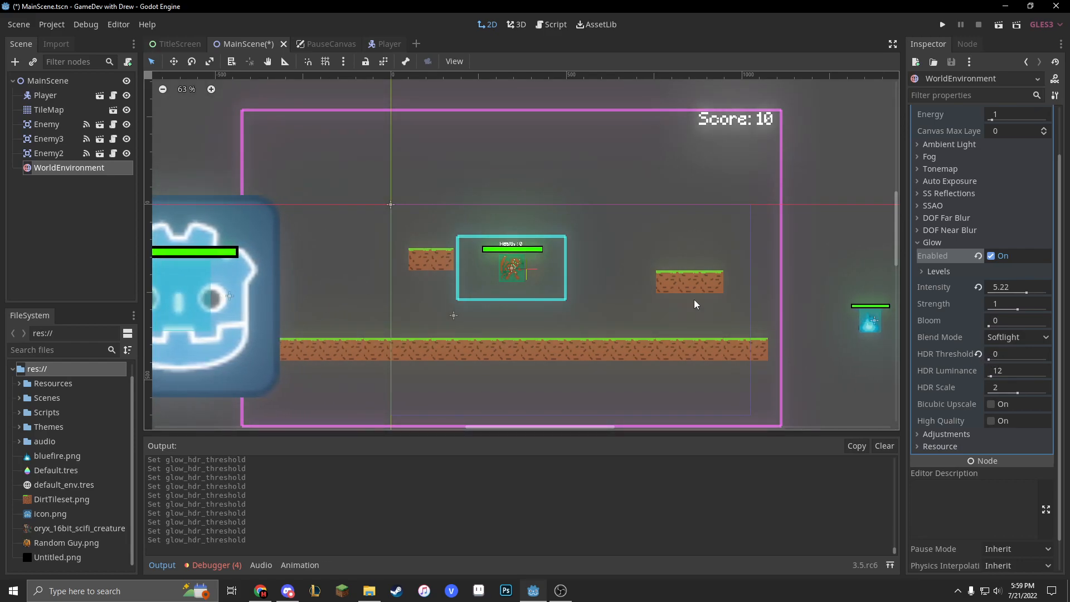
left_click(978, 353)
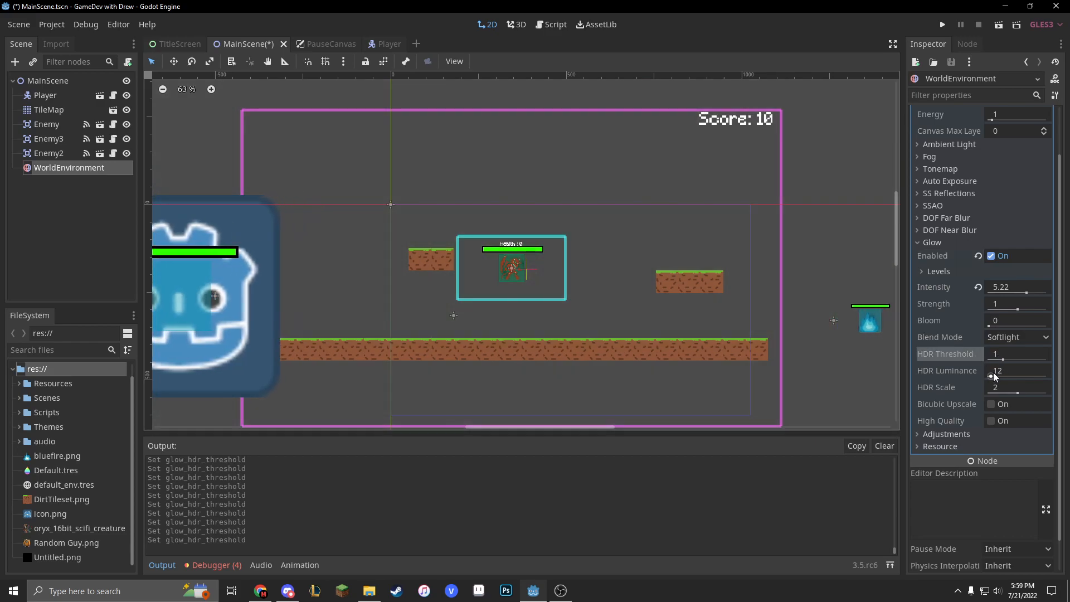
Step: Raise the glow HDR luminance cap, drop HDR threshold to 0 and adjust the HDR scale
left_click_drag(995, 375, 1002, 373)
left_click_drag(993, 358, 987, 358)
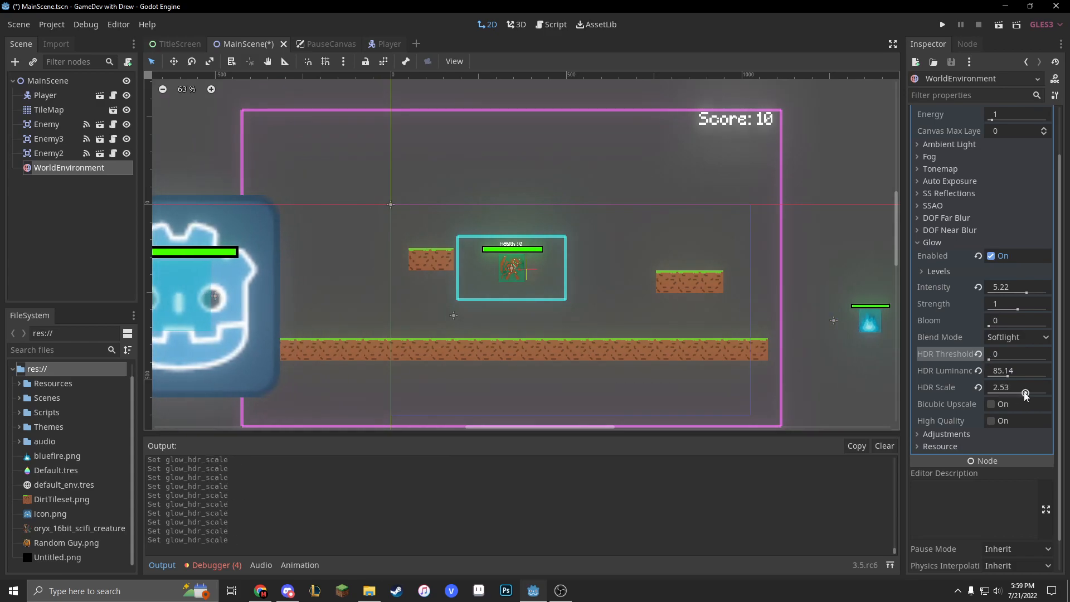
left_click_drag(1025, 390, 993, 390)
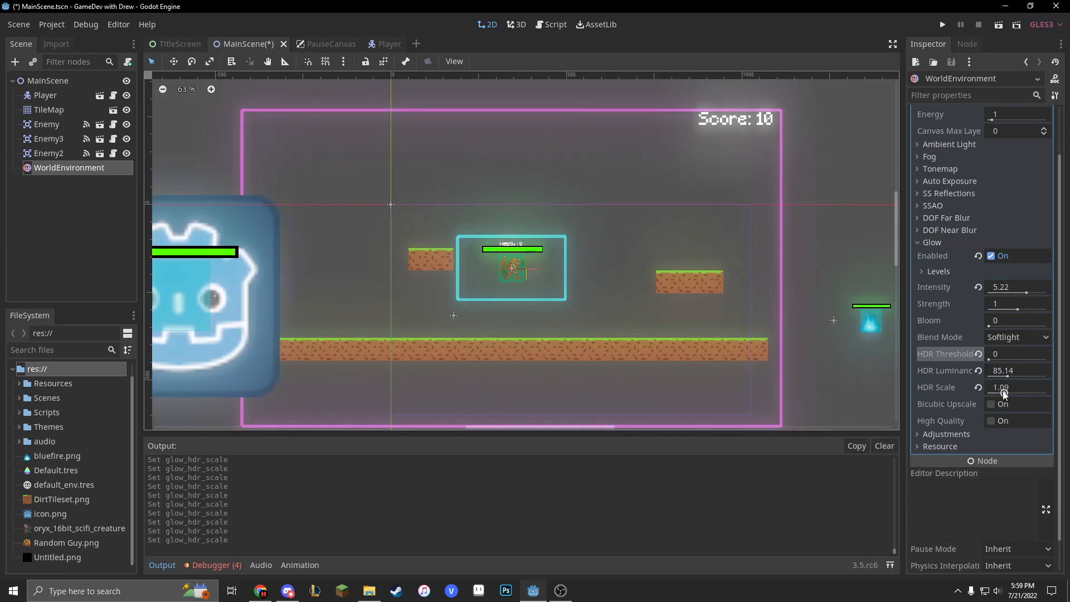
left_click_drag(997, 390, 1040, 391)
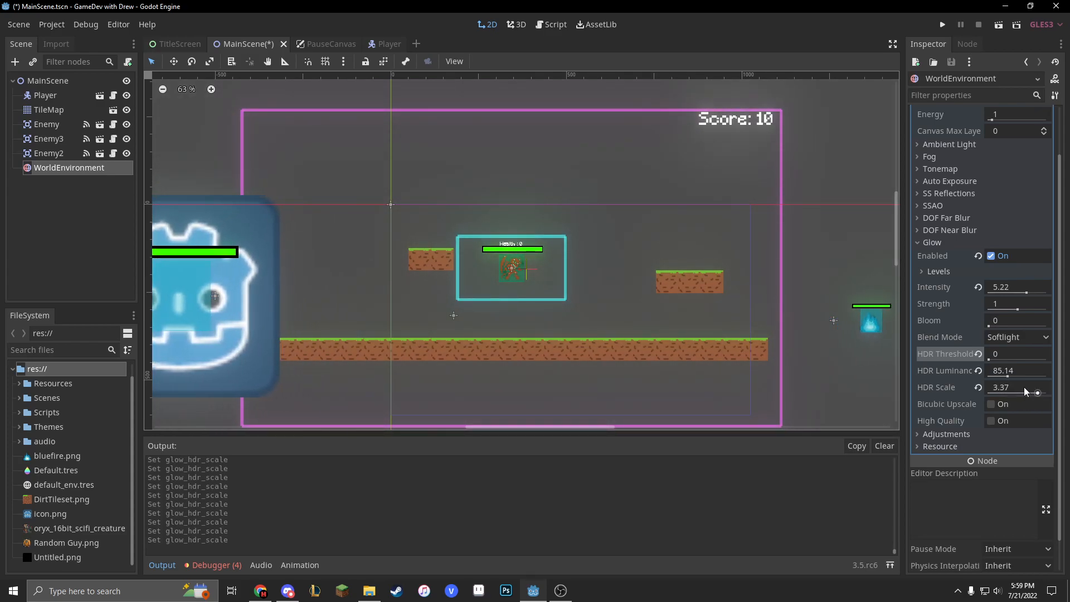
Step: Reset glow HDR scale to 2, toggle high quality and bicubic upscale off, and raise HDR threshold to about 1.53
left_click(978, 387)
left_click(991, 420)
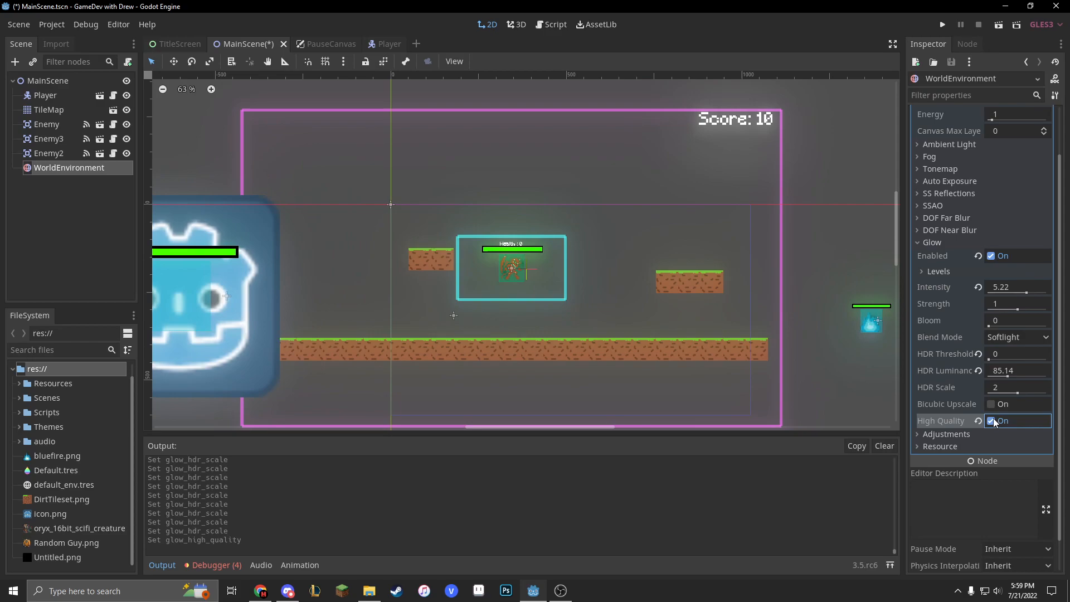
left_click(991, 420)
left_click(992, 404)
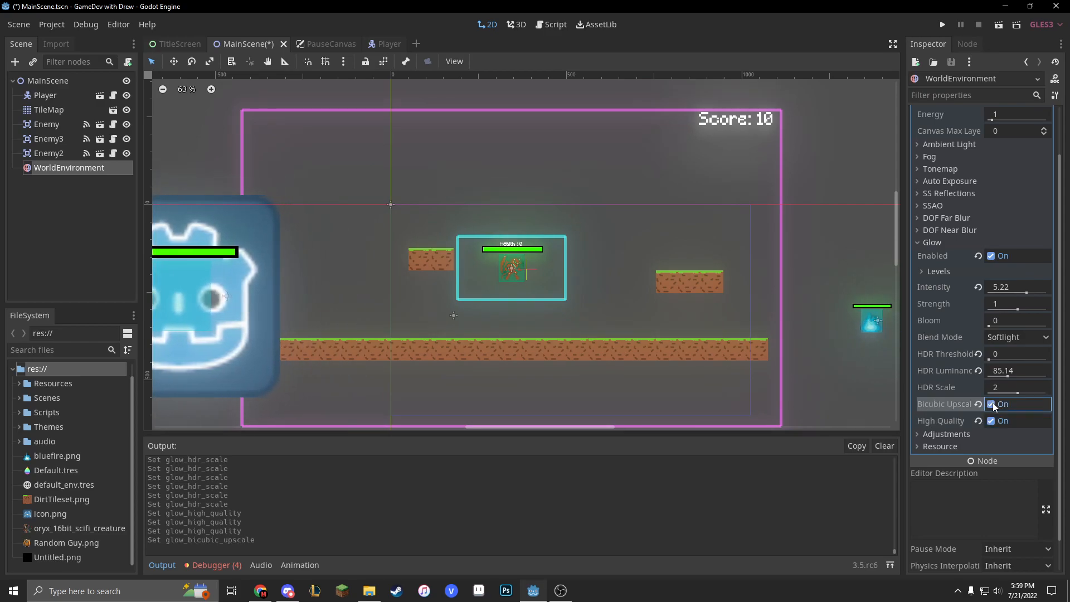
left_click(991, 420)
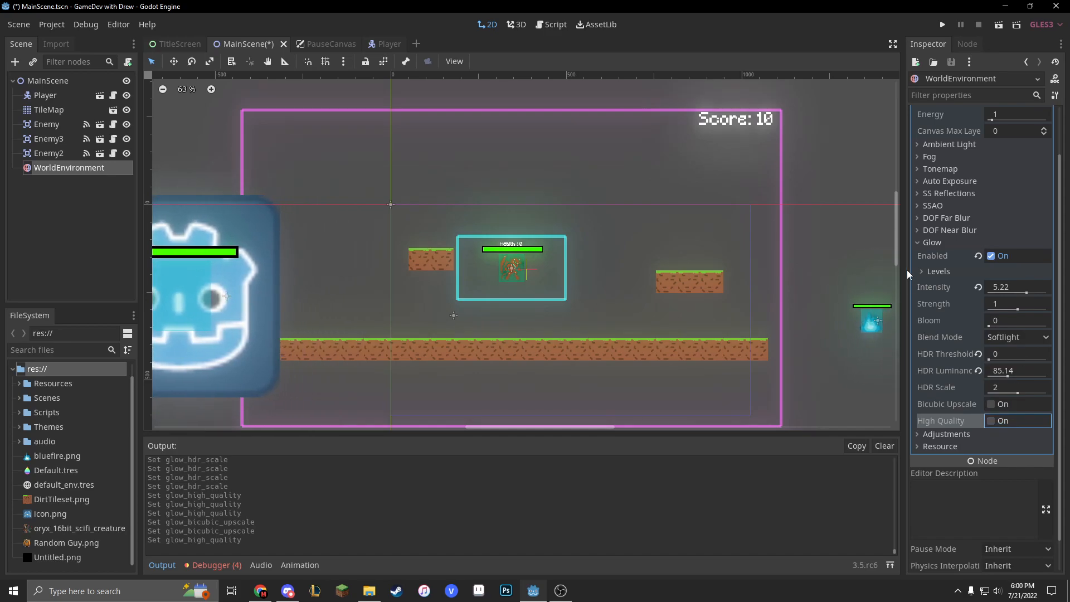
mouse_move(990, 359)
left_mouse_down()
mouse_move(1019, 359)
mouse_move(1009, 359)
left_mouse_up()
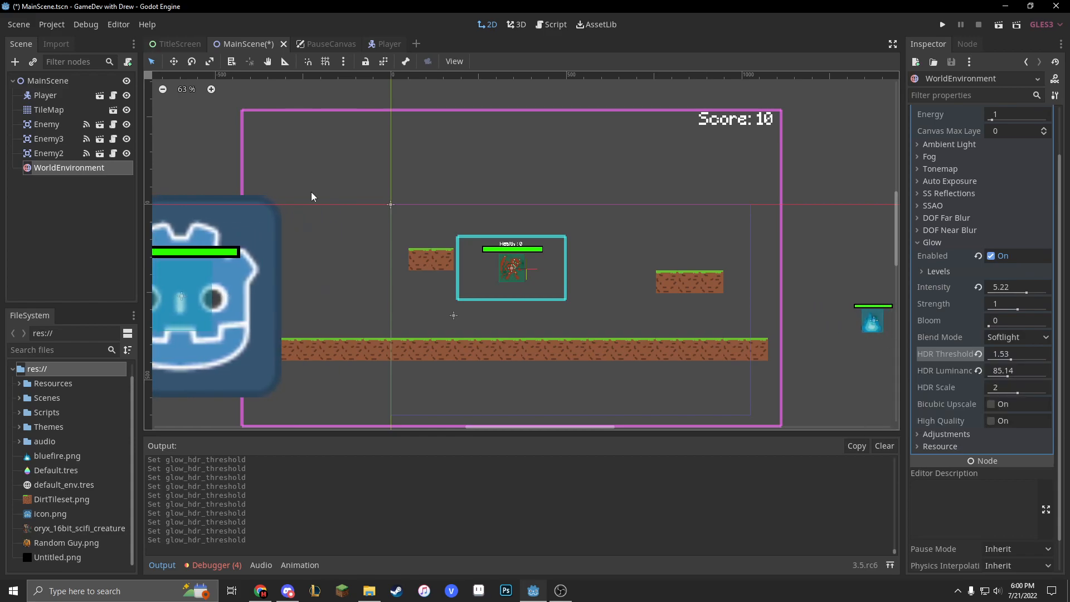
Step: Set the Player's modulate colour to overbright 1.5 red and 1.5 green so it glows
left_click(45, 95)
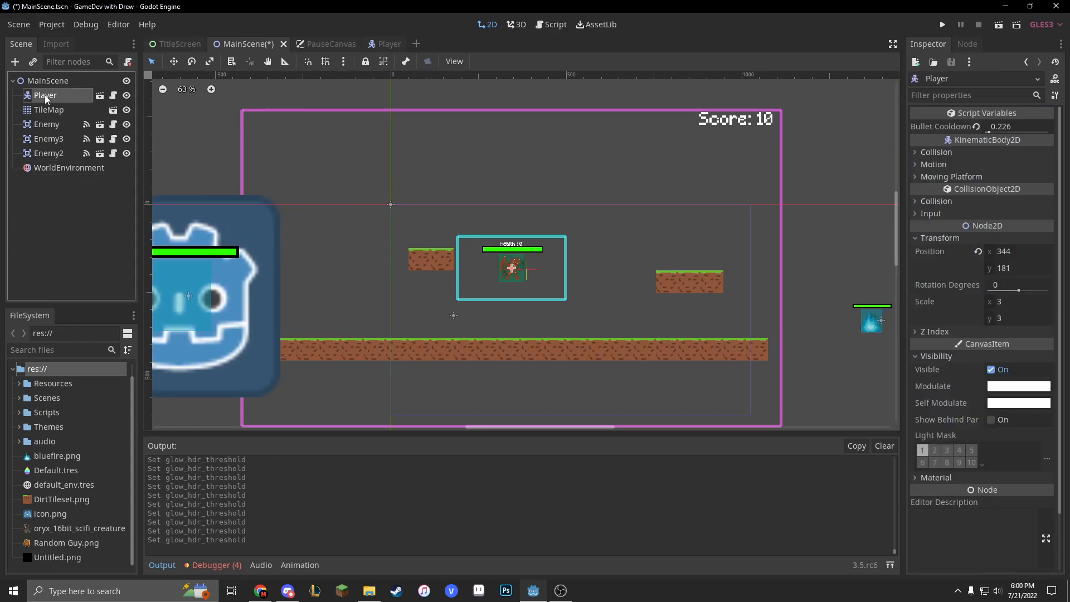
left_click(1003, 388)
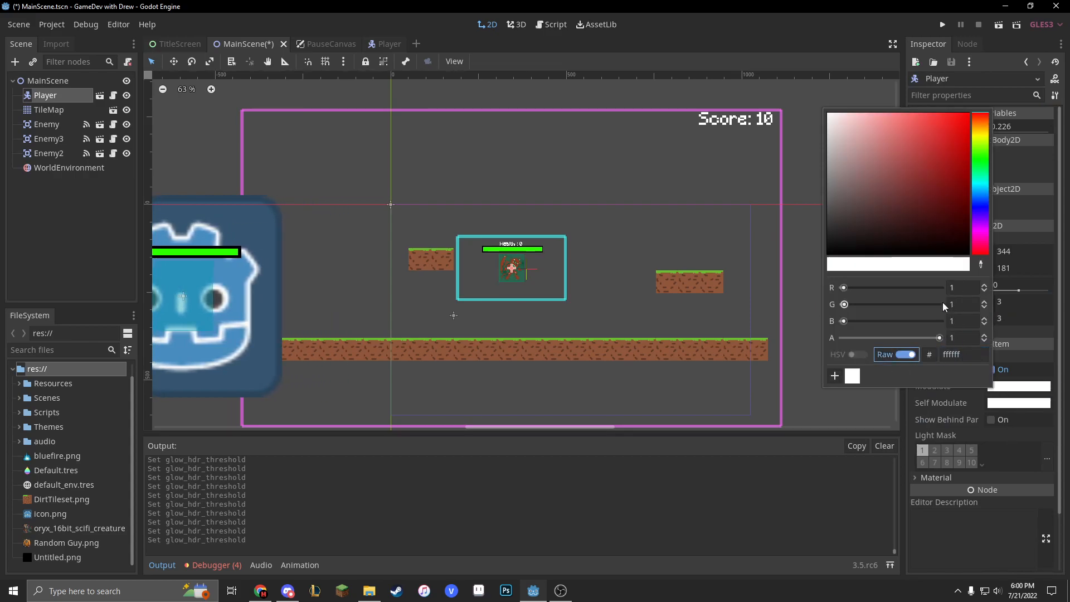
left_click(961, 288)
type("1.5")
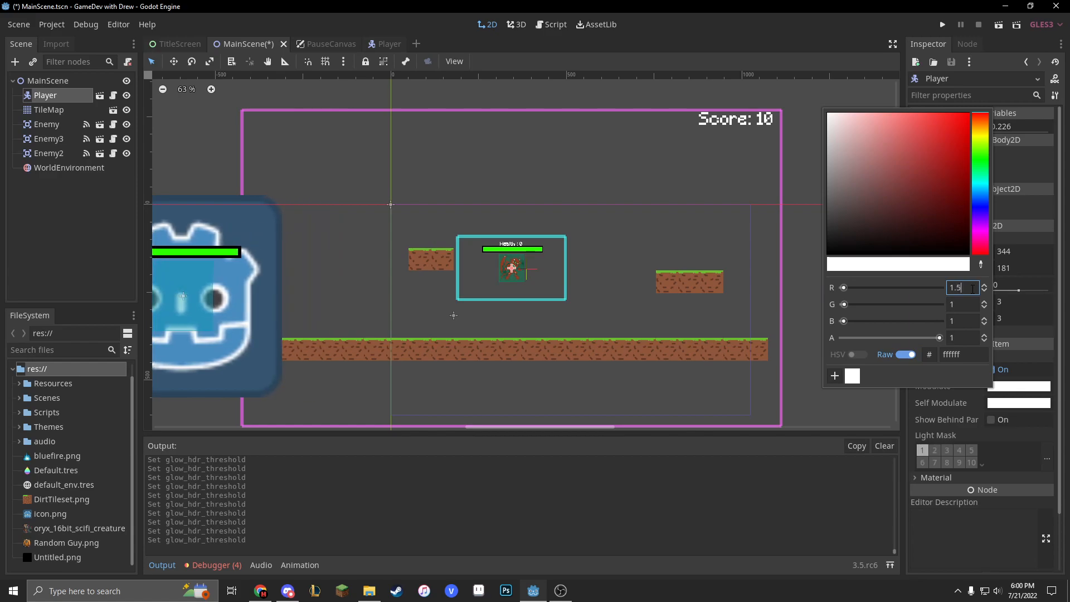
key("Tab")
type("1.5")
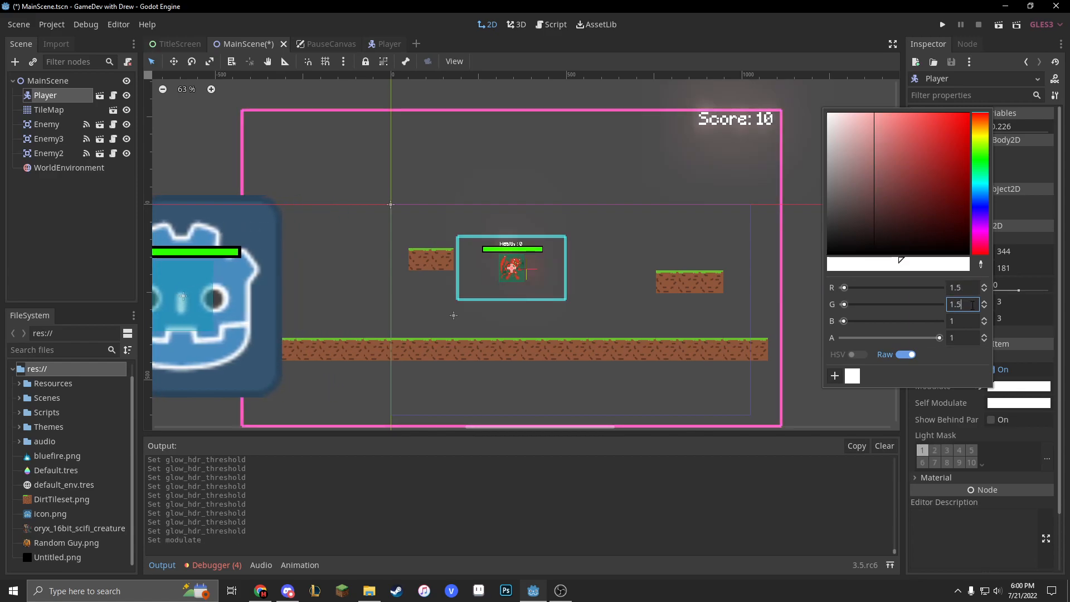
key("Tab")
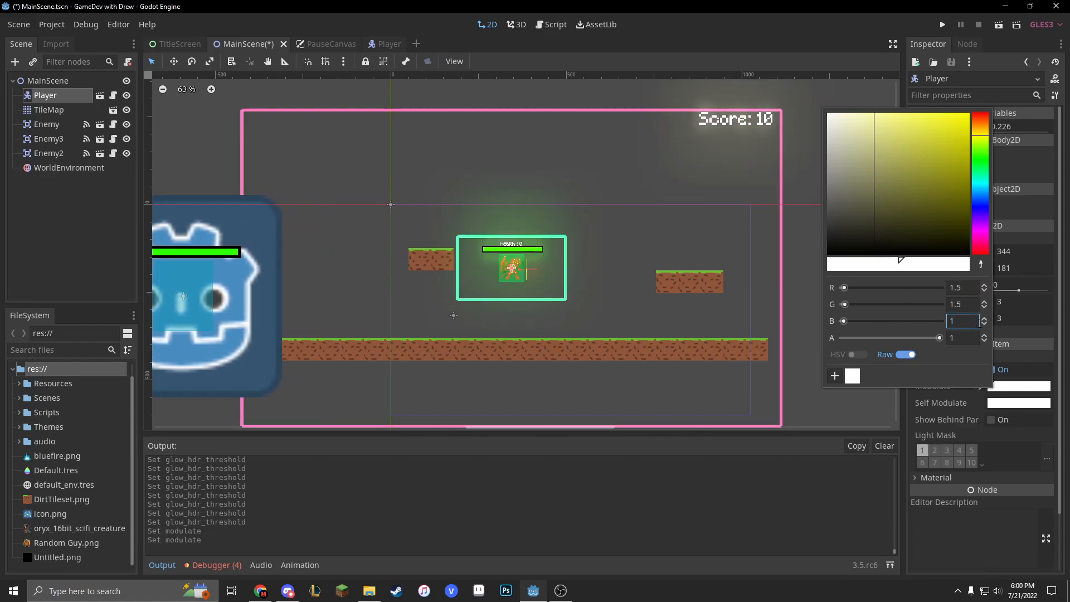
type("1.5")
key("Return")
left_click(962, 514)
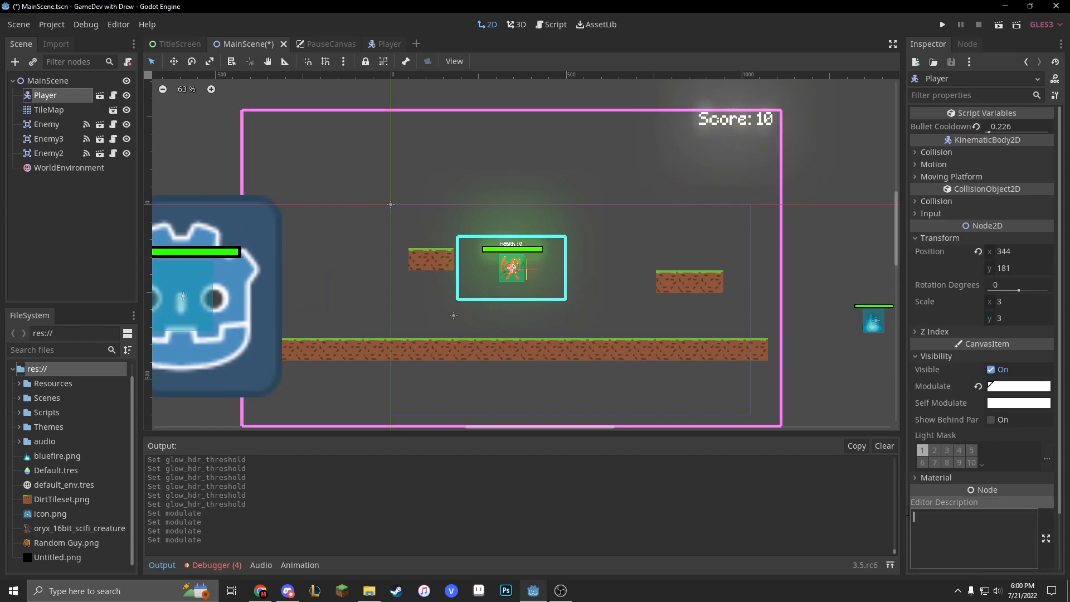
Step: Sweep the WorldEnvironment's glow HDR threshold between about 1 and 2.7, then reset it to 1
left_click(69, 168)
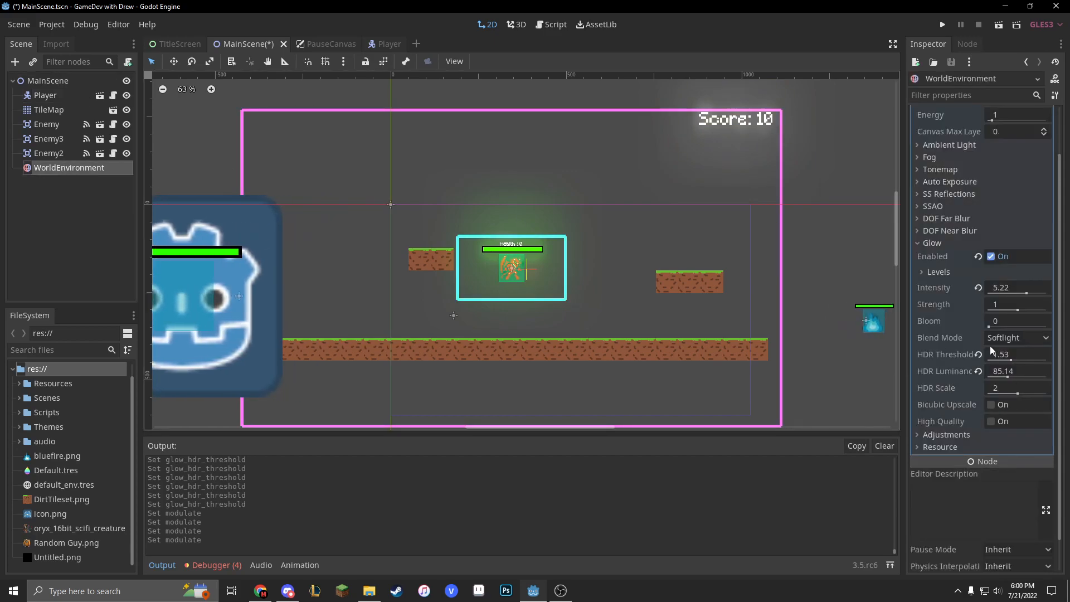
left_click_drag(1011, 360, 1002, 359)
middle_click_drag(399, 316, 508, 311)
left_click_drag(1001, 360, 1006, 359)
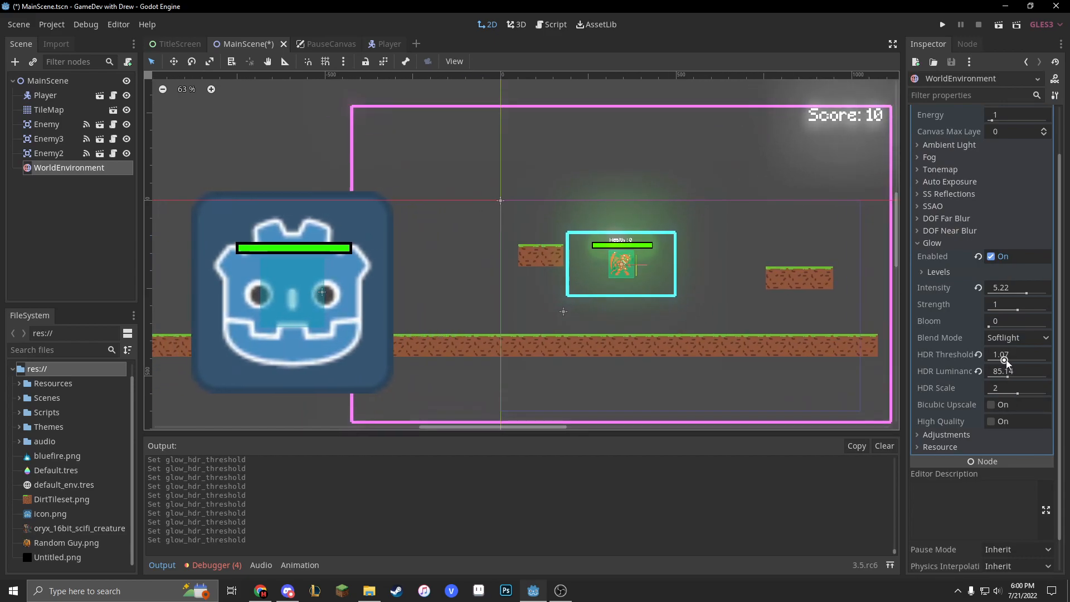
middle_click_drag(563, 311, 475, 303)
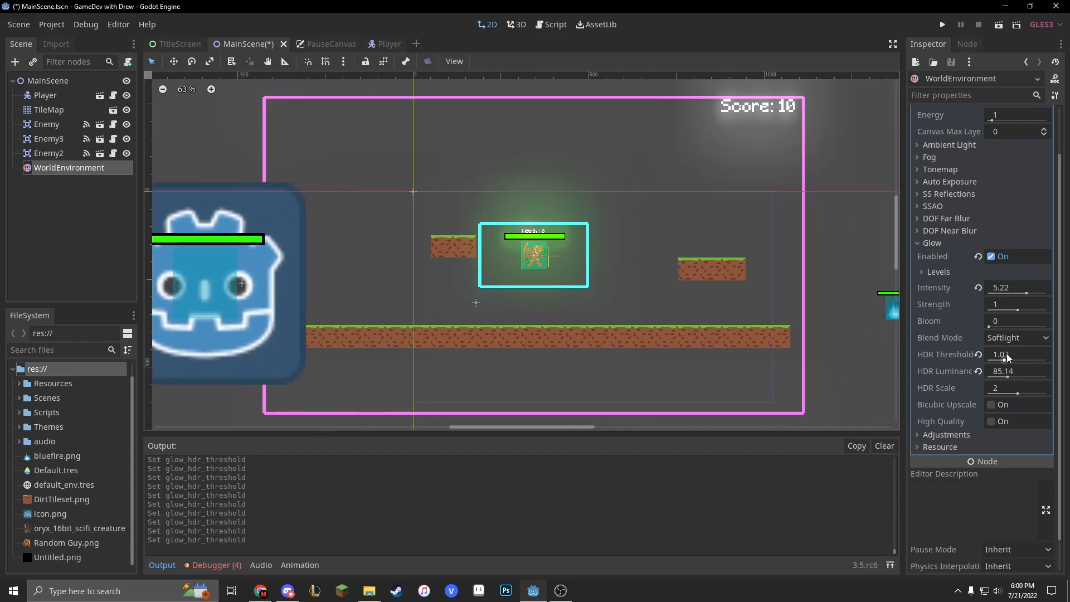
left_click_drag(1007, 356, 1021, 357)
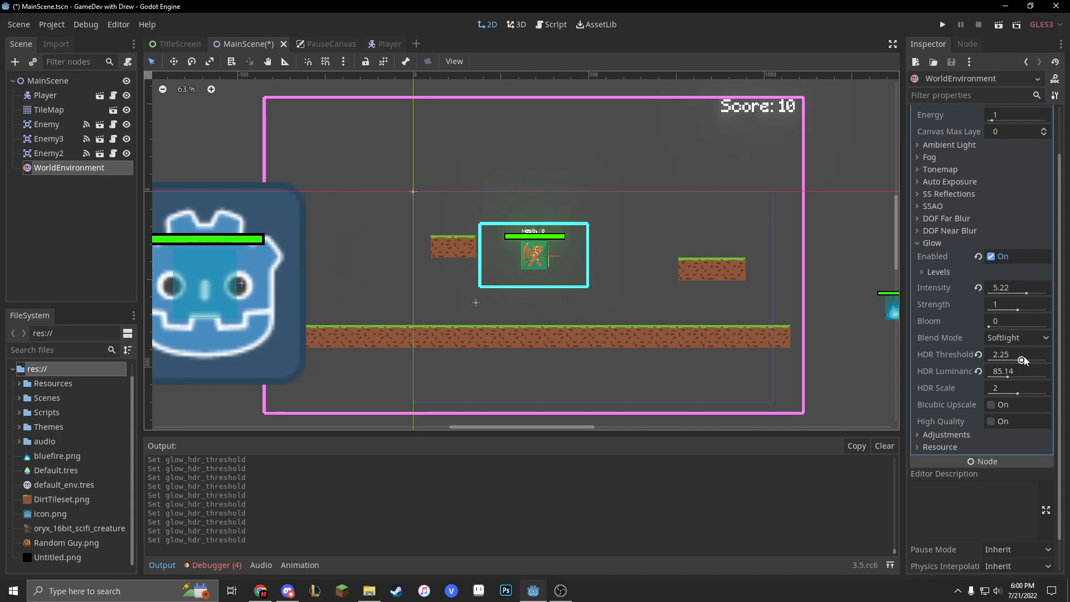
mouse_move(1021, 356)
left_mouse_down()
mouse_move(1029, 360)
mouse_move(1020, 360)
left_mouse_up()
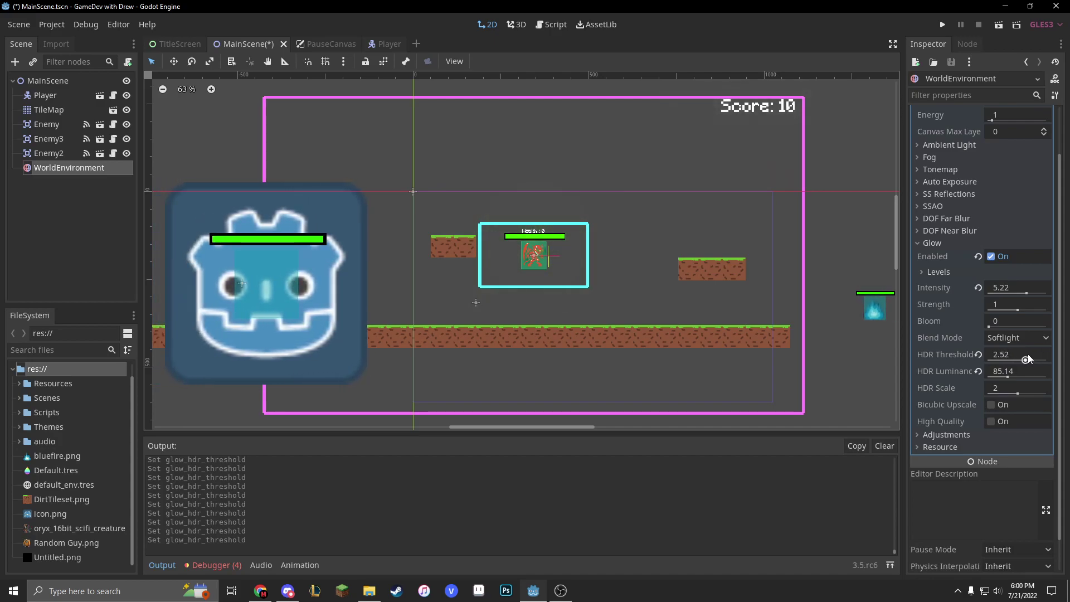
left_click(979, 355)
scroll(675, 313, "down", 2)
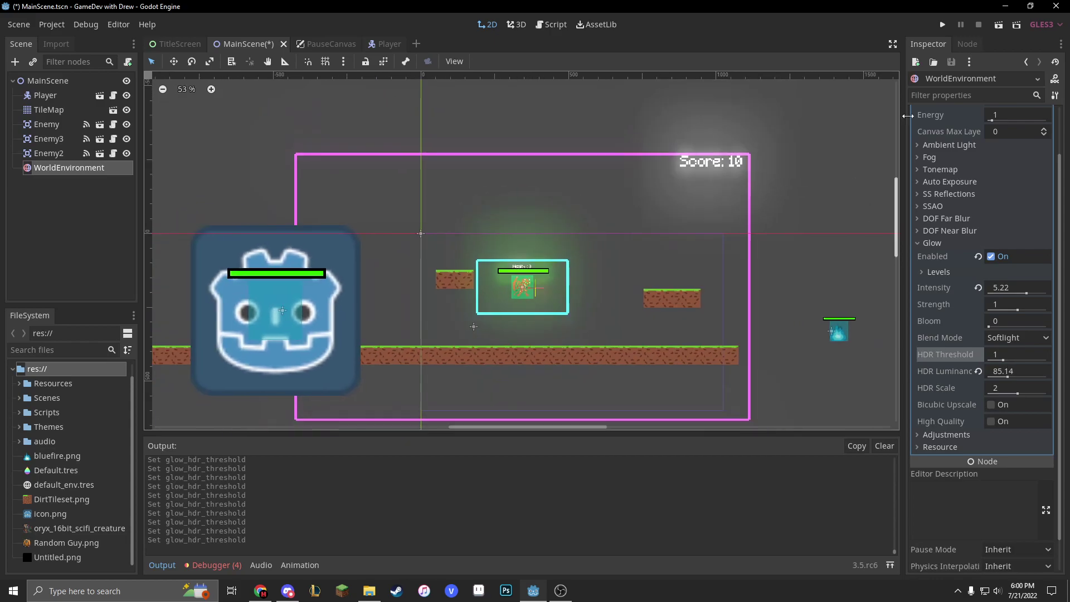
Step: Run the game, start from the title menu and move the glowing player left and right
left_click(943, 25)
left_click(560, 306)
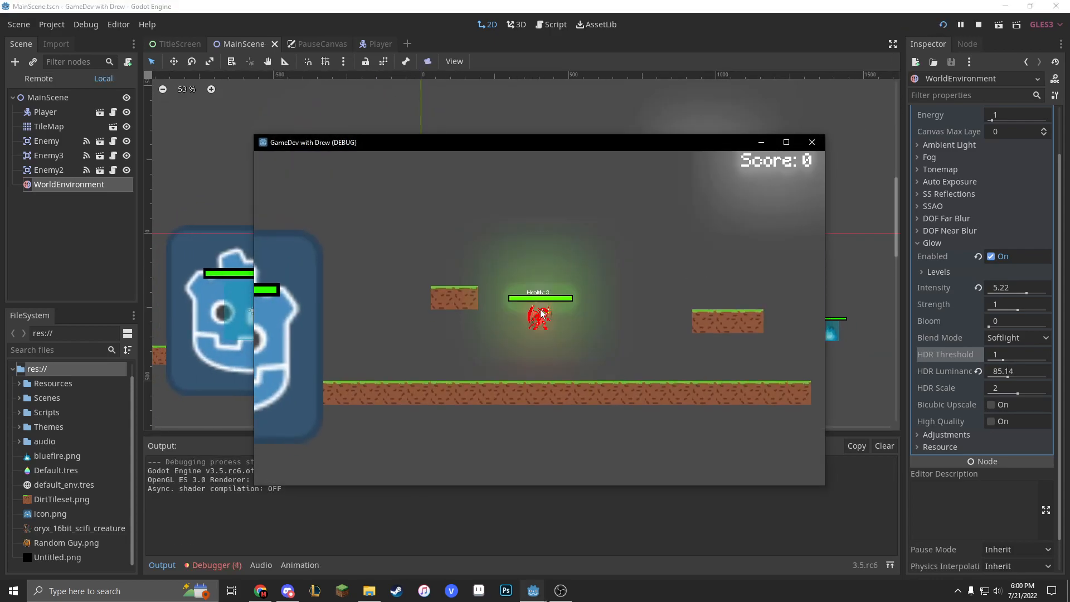
key("Right")
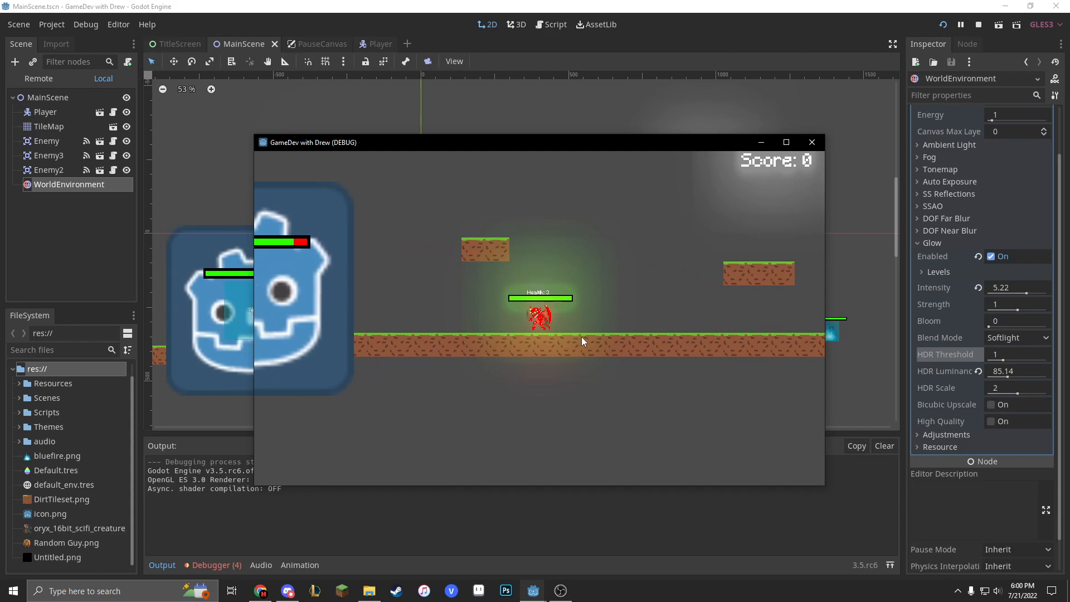
key("Right")
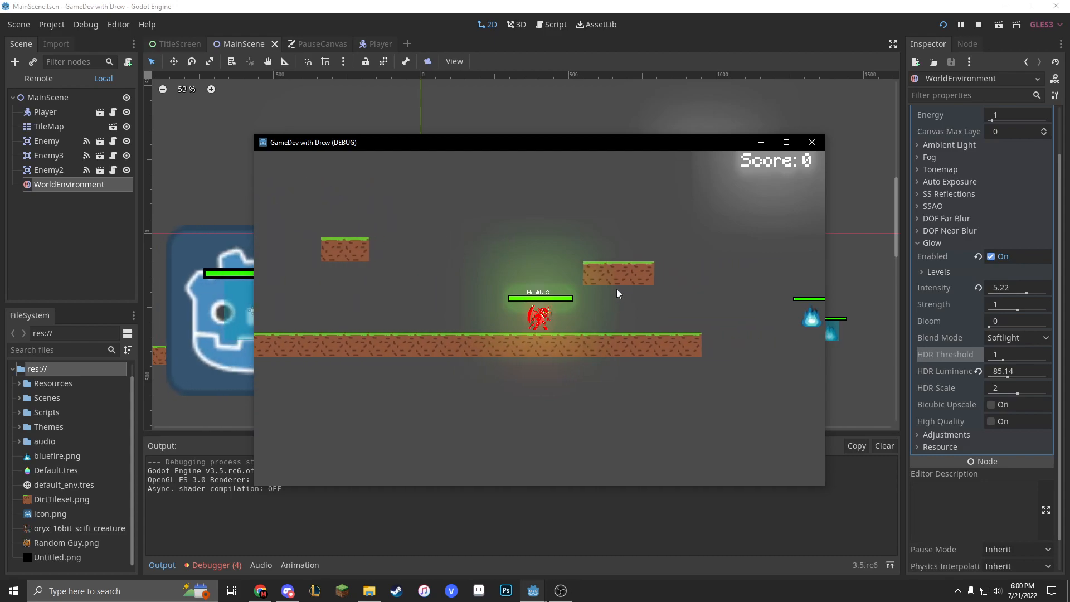
key("Left")
Step: Close the game and set the tonemap to Reinhard with exposure 0.28 and white 15.85
left_click(814, 142)
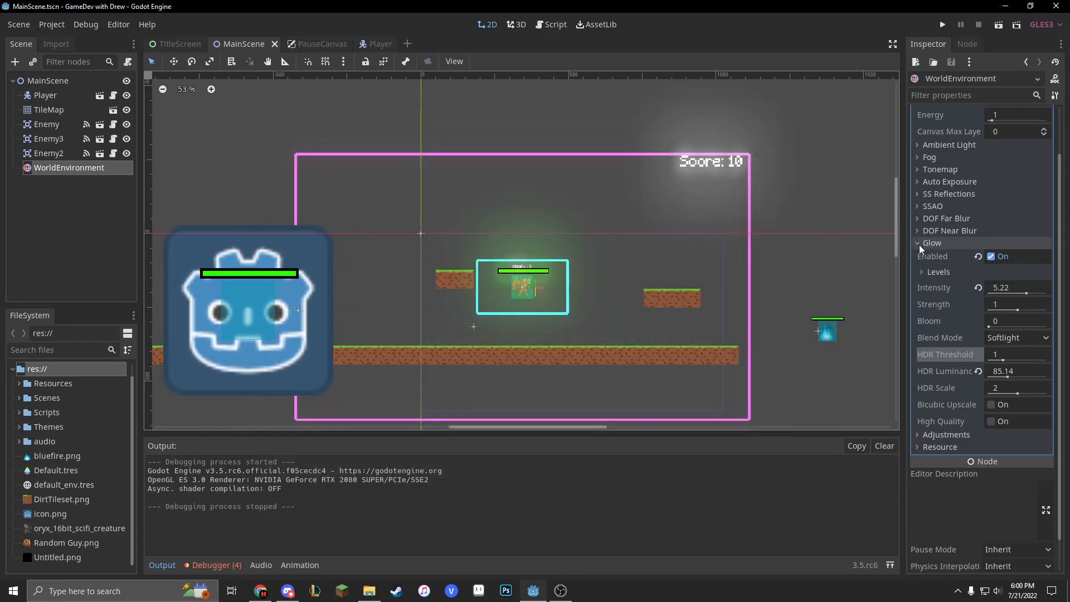
left_click(918, 244)
left_click(918, 226)
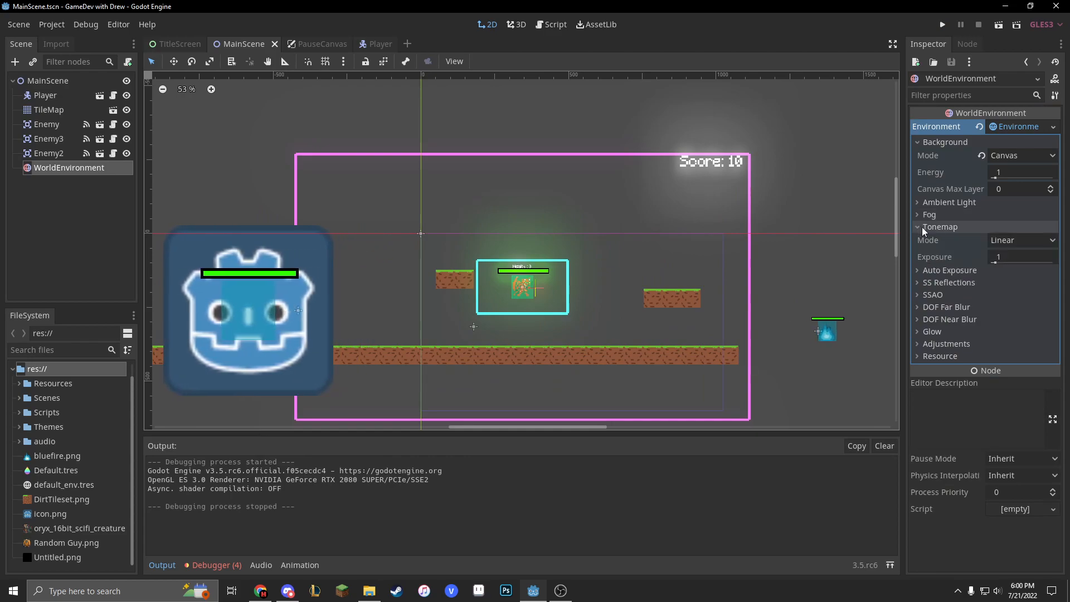
left_click(1012, 240)
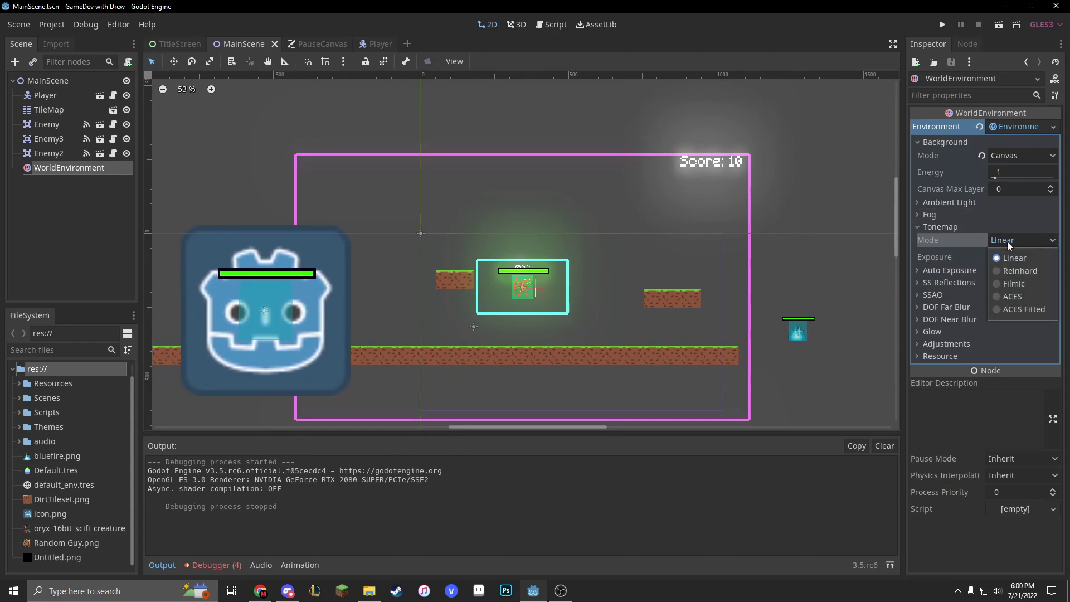
left_click(1023, 273)
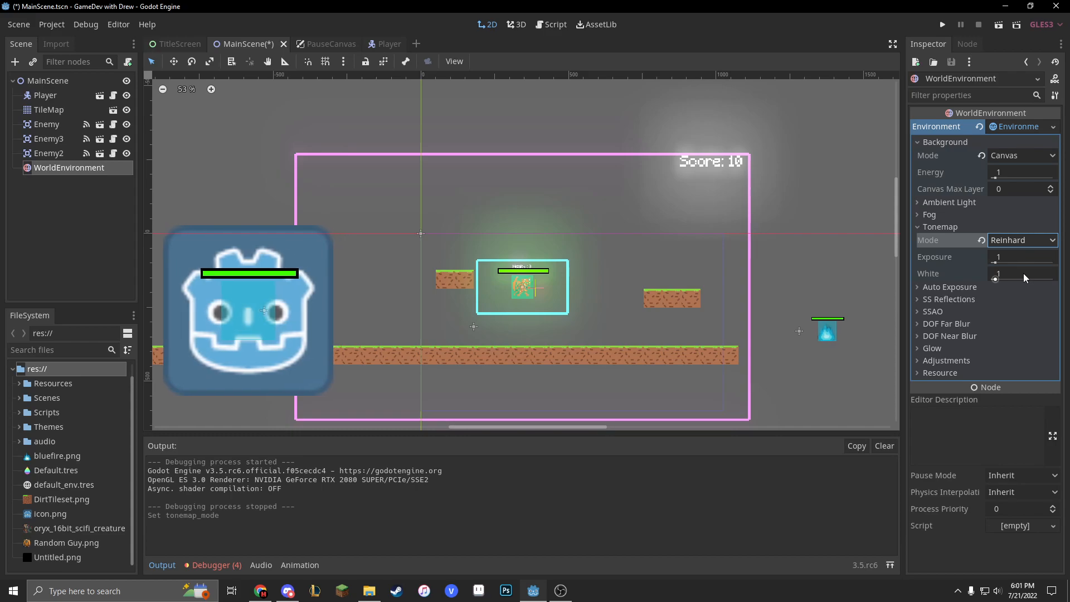
mouse_move(995, 261)
left_mouse_down()
mouse_move(1014, 263)
mouse_move(992, 263)
mouse_move(1013, 277)
mouse_move(976, 276)
mouse_move(1047, 281)
left_mouse_up()
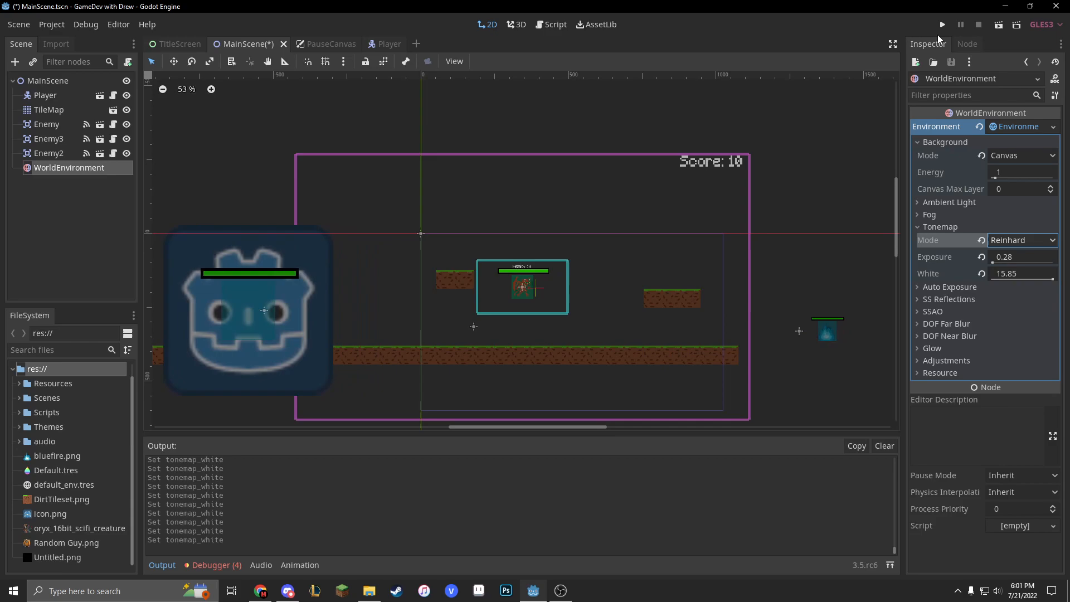
Step: Run the game from the title menu to check the darker tonemap
left_click(942, 24)
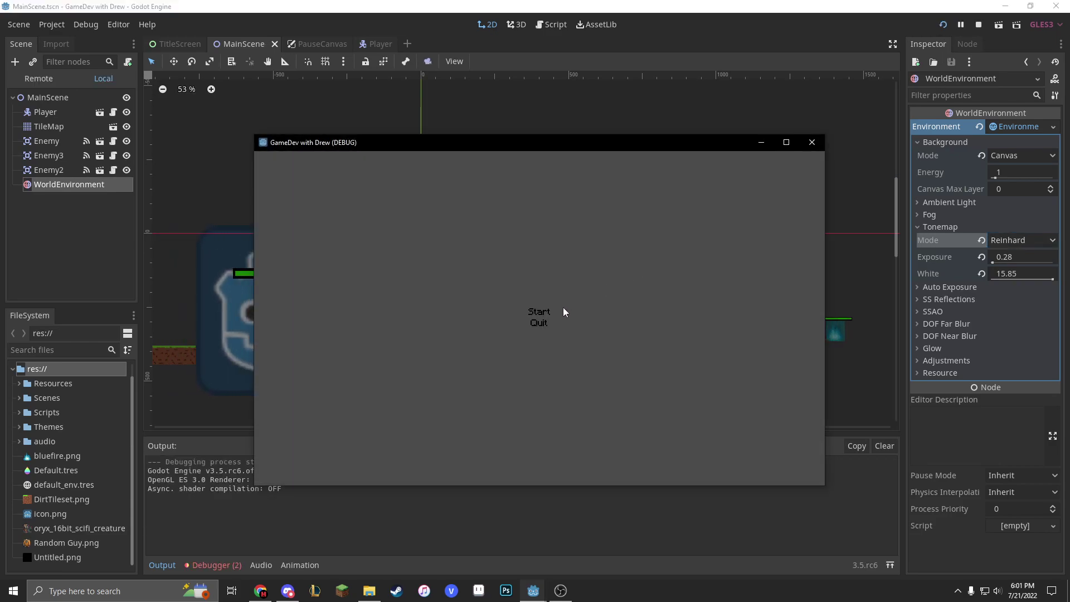
left_click(562, 307)
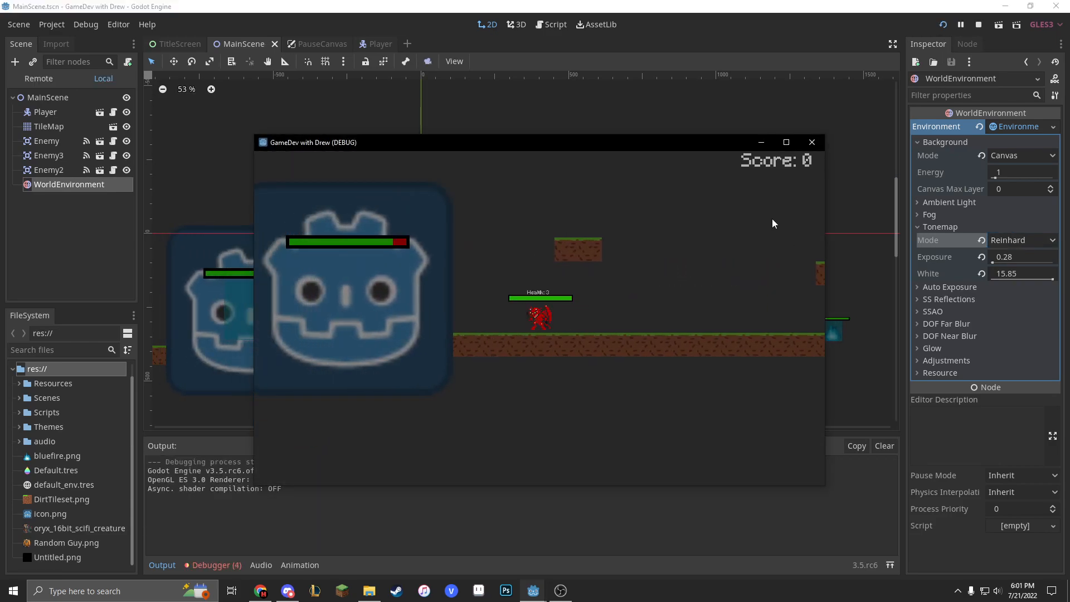
Step: Close the game, revert the tonemap to Linear at exposure 1 and enable auto exposure
left_click(811, 142)
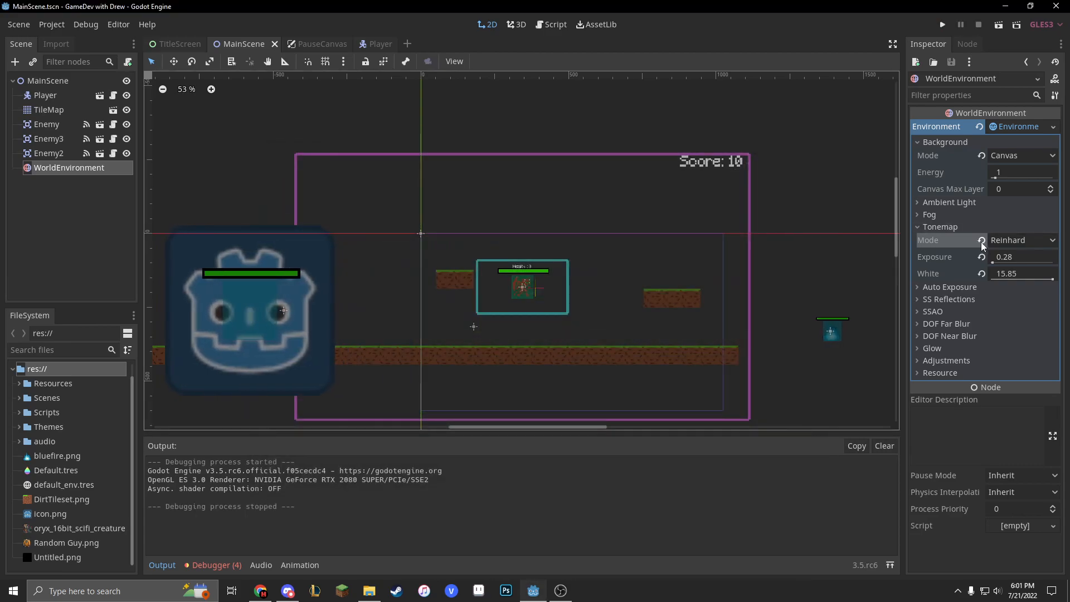
left_click(983, 257)
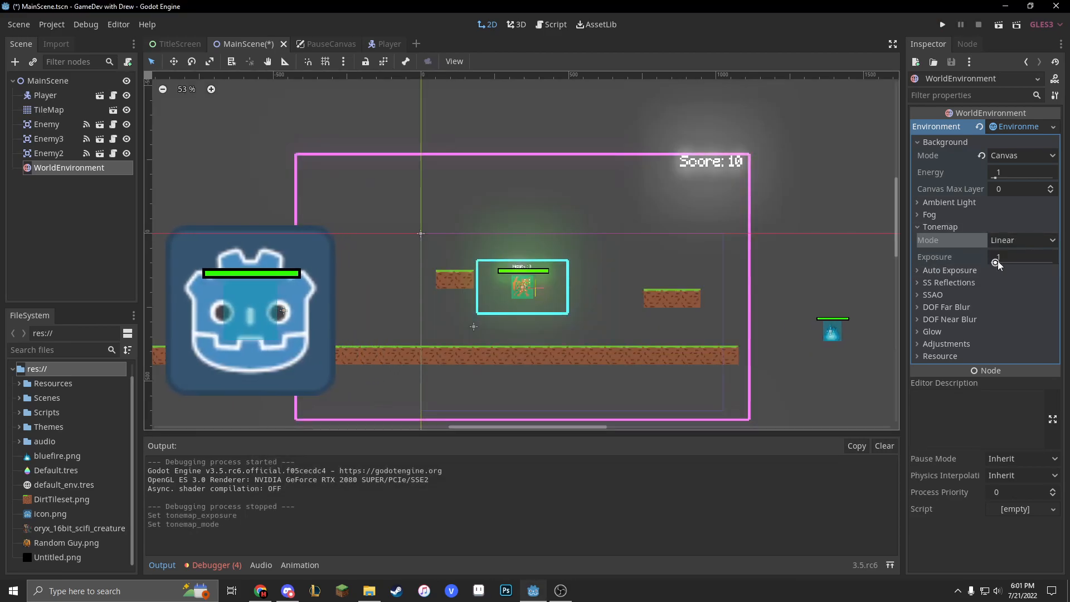
left_click(948, 269)
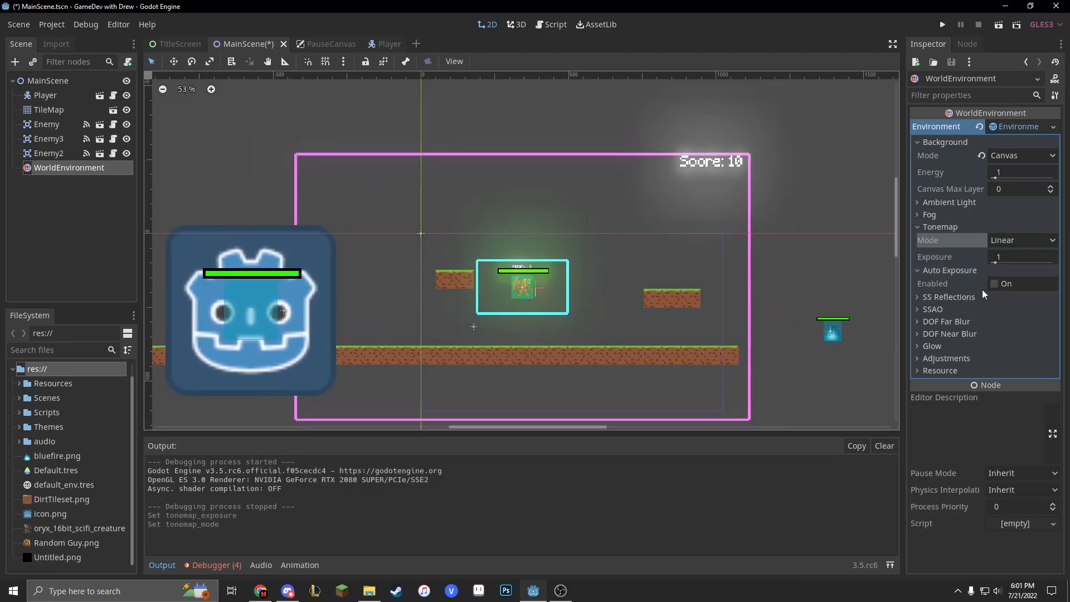
left_click(991, 284)
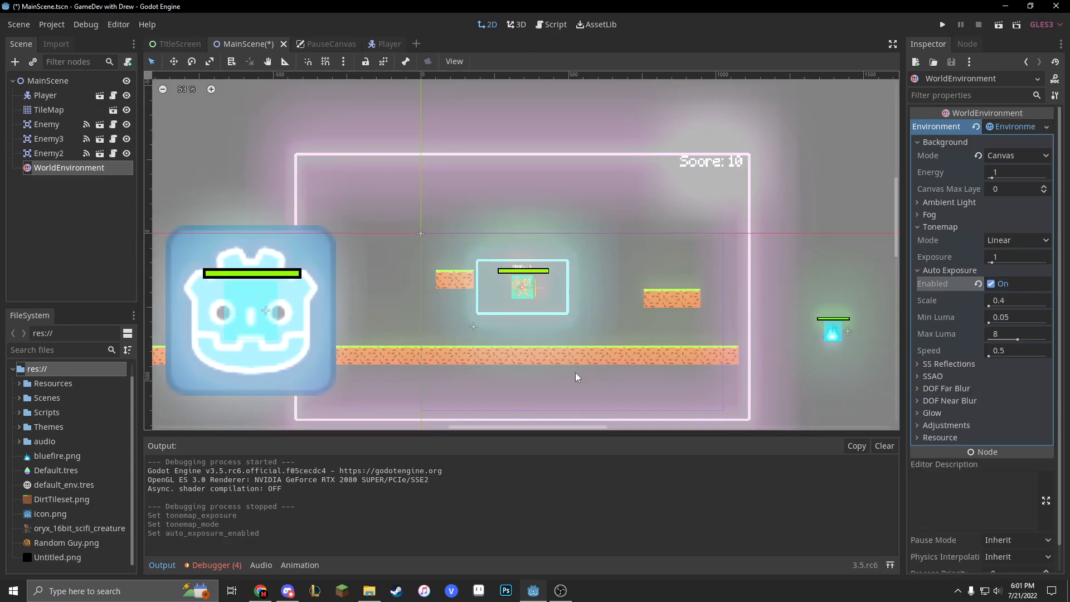
scroll(592, 311, "down", 2)
scroll(594, 334, "up", 2)
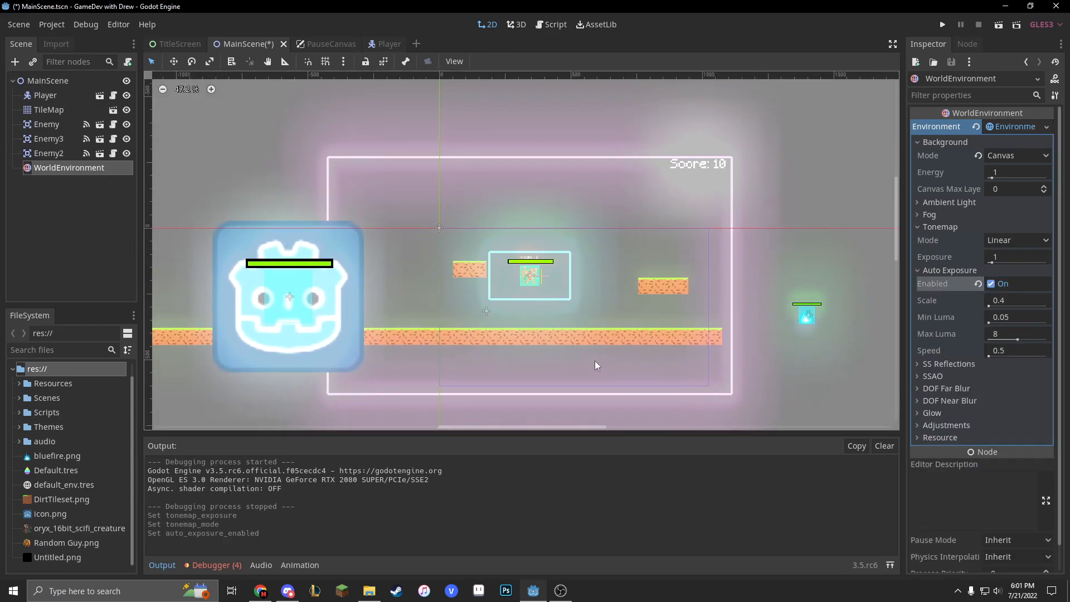
scroll(594, 360, "up", 1)
Step: Set auto exposure min luma 4.32, max luma 14.65 and speed 35.85, keeping scale at 0.4
mouse_move(994, 306)
left_mouse_down()
mouse_move(1009, 306)
mouse_move(991, 306)
left_mouse_up()
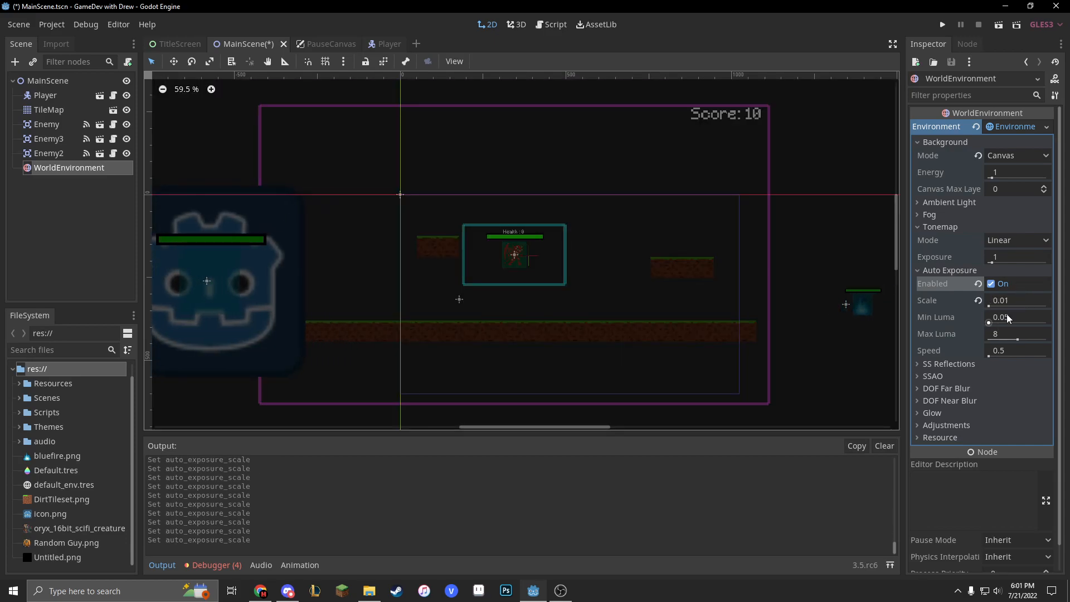
left_click_drag(990, 321, 1039, 339)
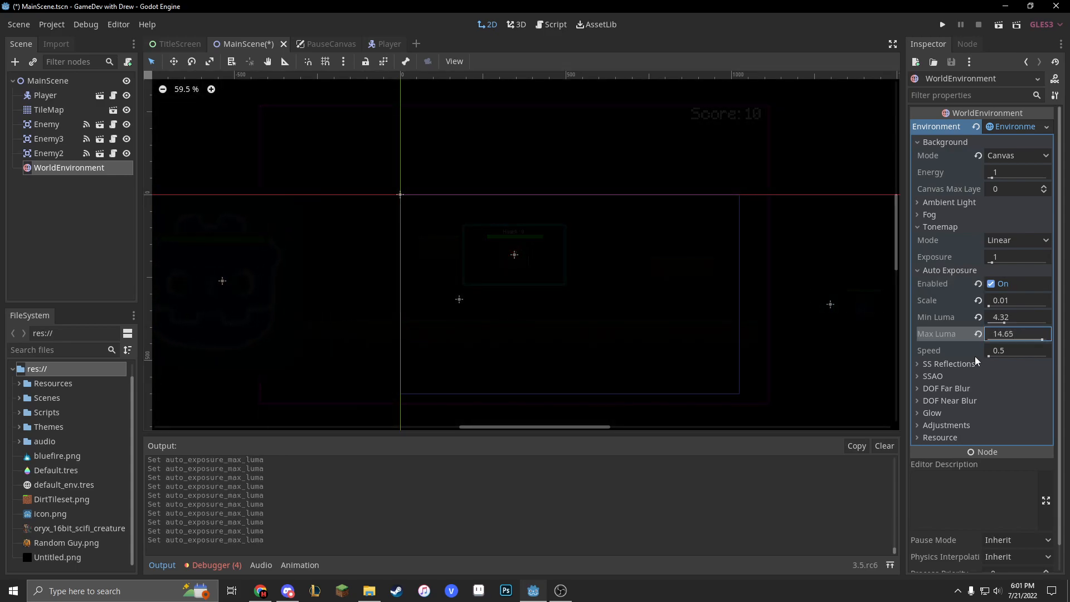
left_click(978, 300)
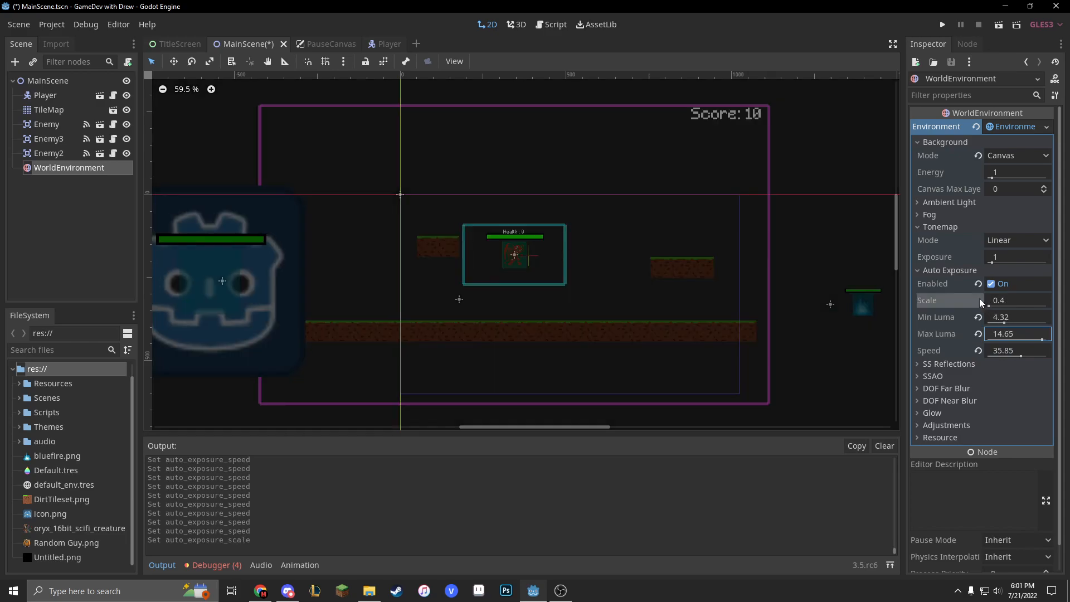
scroll(873, 258, "up", 1)
mouse_move(627, 242)
middle_mouse_down()
mouse_move(544, 291)
mouse_move(575, 247)
middle_mouse_up()
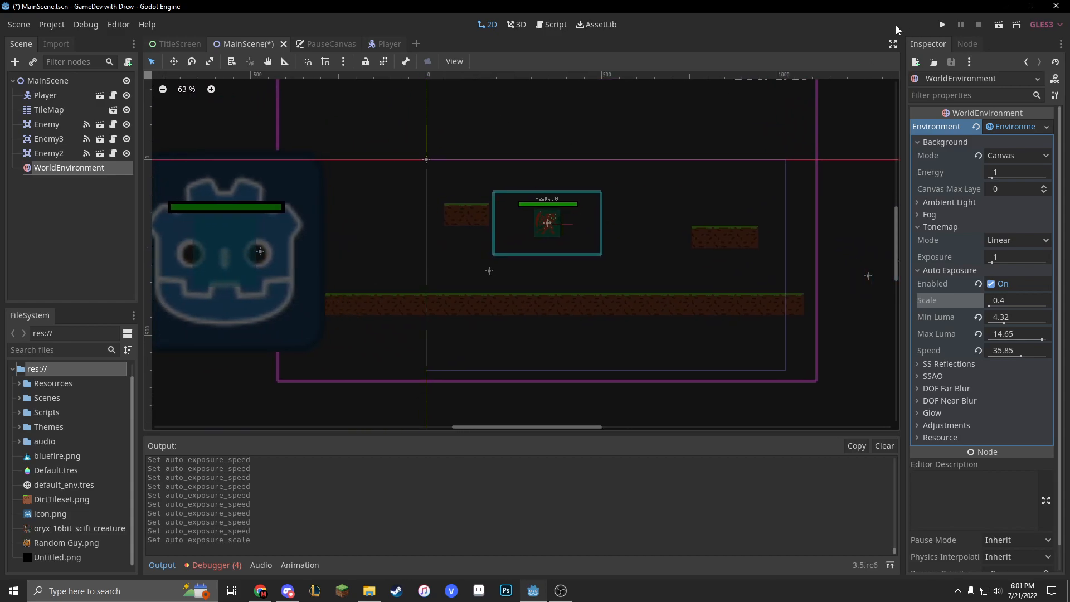
Step: Set glow HDR luminance cap to 177.04 and HDR scale 4, test-run the game with F5 and stop it with F8
left_click(949, 412)
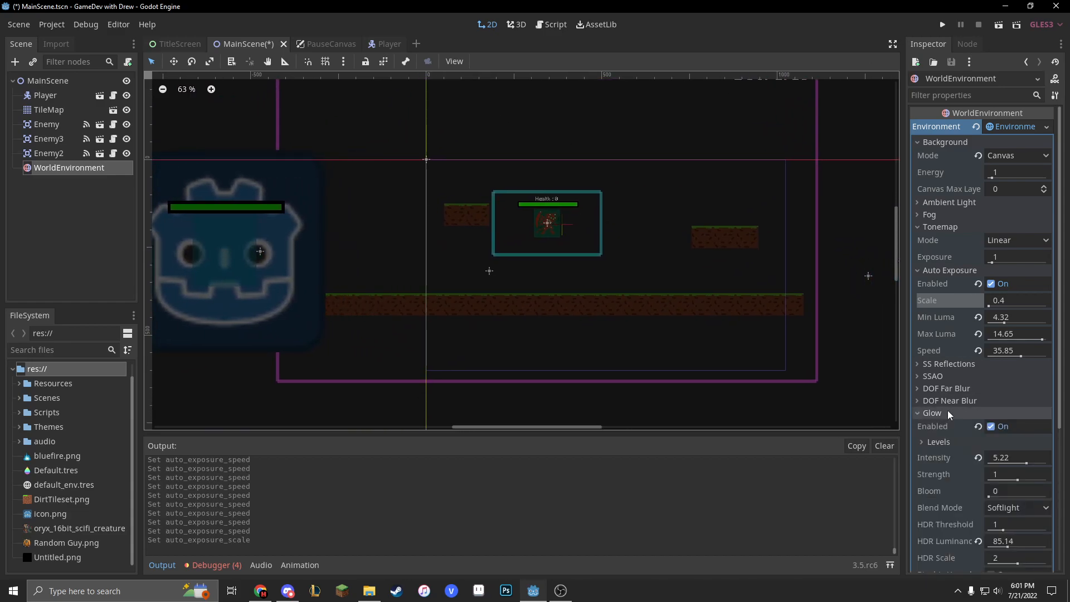
scroll(986, 440, "down", 4)
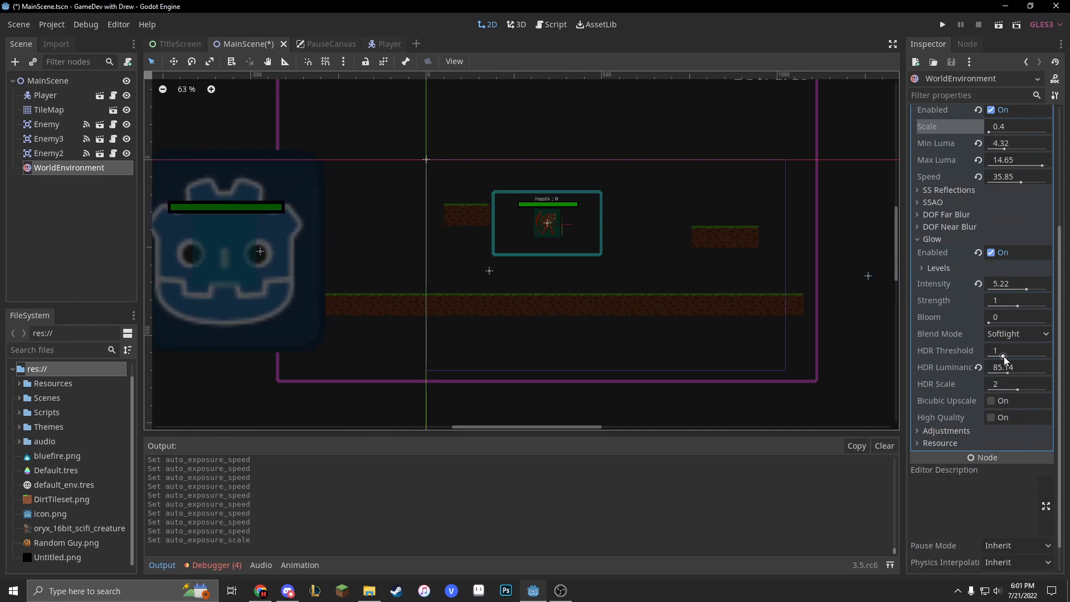
left_click_drag(1008, 372, 1046, 388)
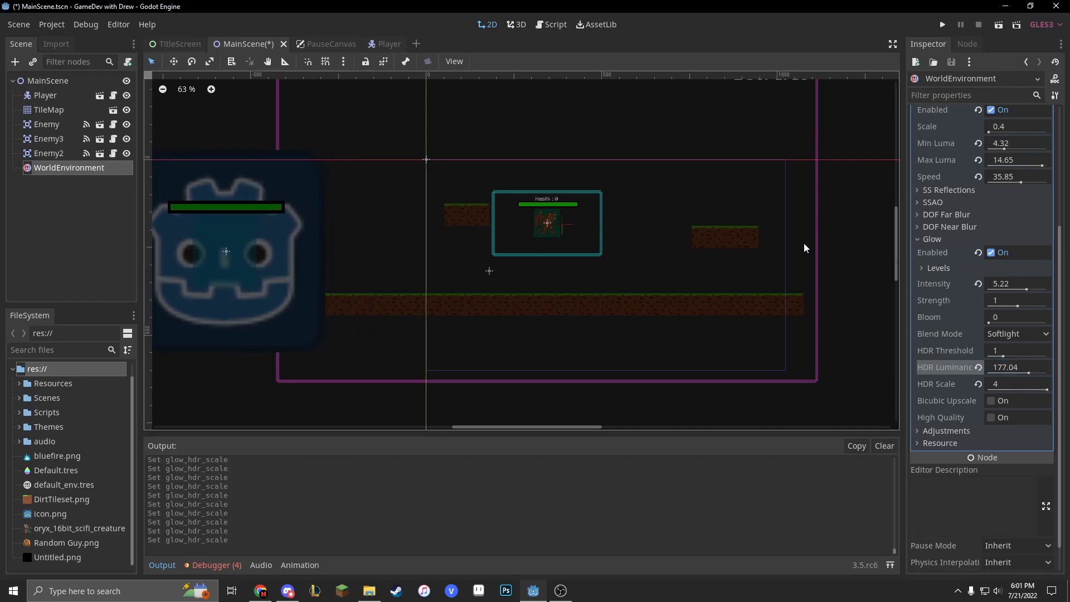
key("F5")
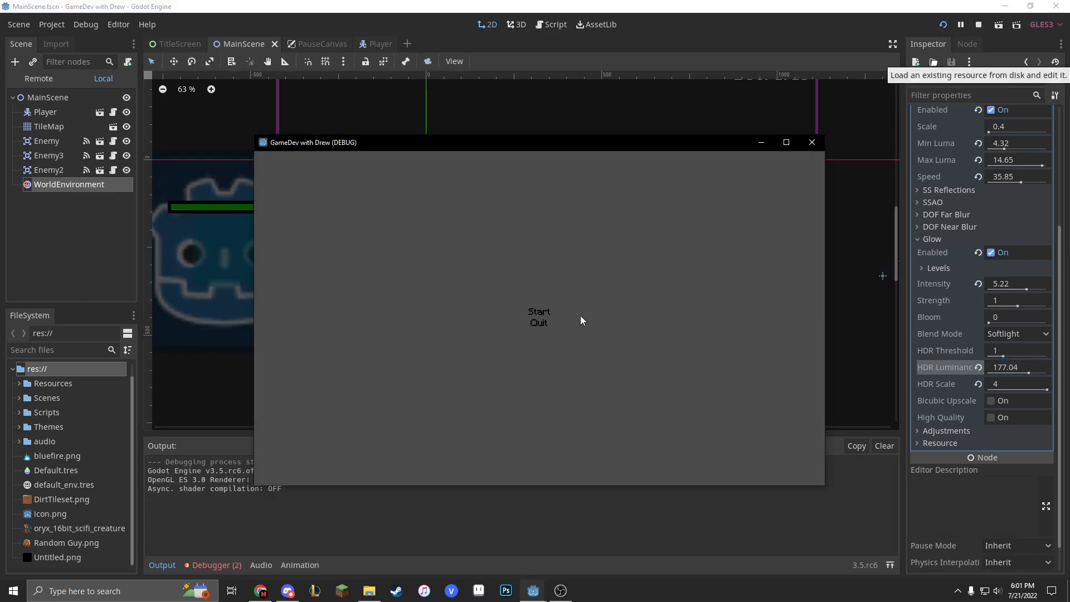
left_click(548, 311)
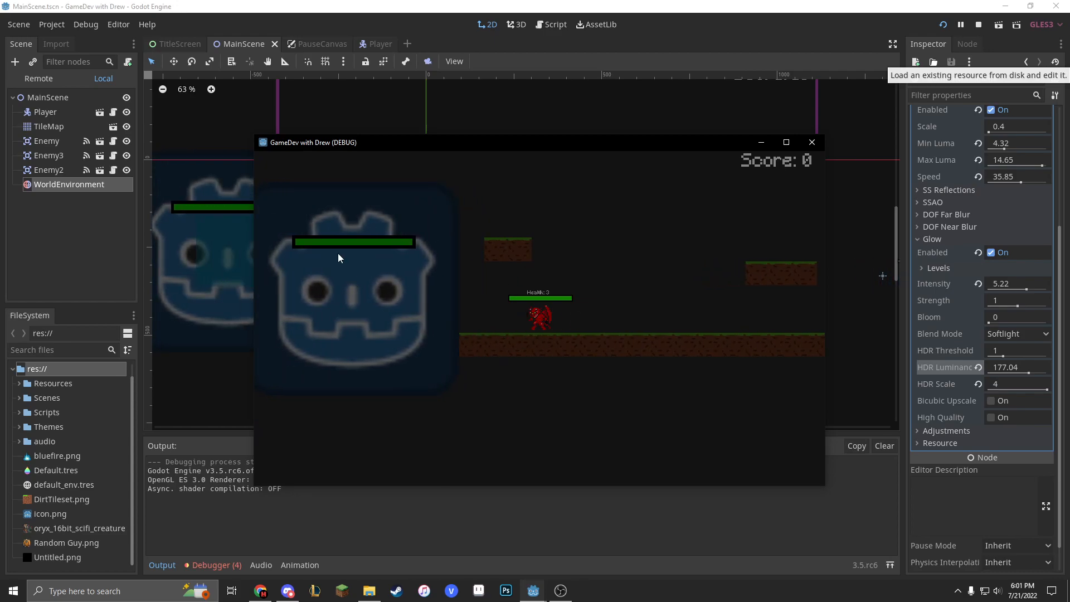
key("F8")
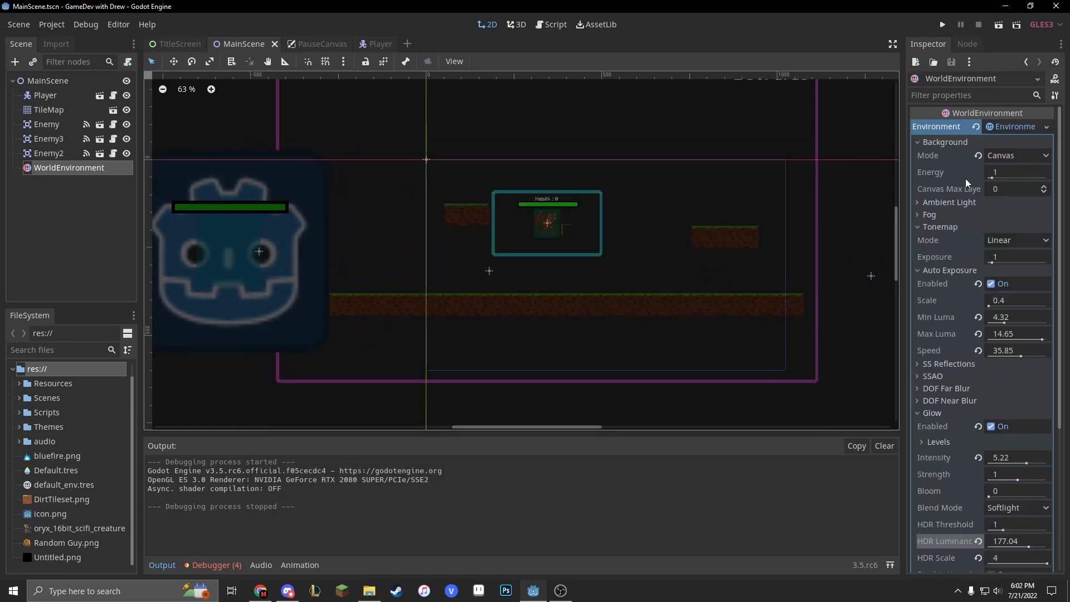
Step: Disable auto exposure, reset glow intensity to 0.8, HDR scale to 2 and luminance to 12, then disable glow
left_click(992, 283)
left_click(922, 269)
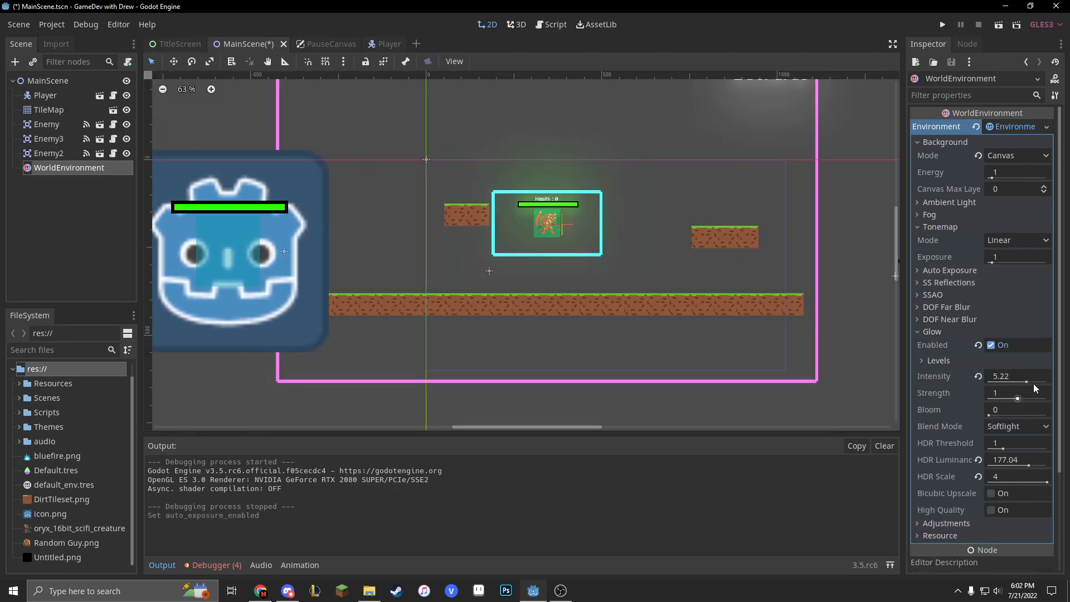
left_click(977, 376)
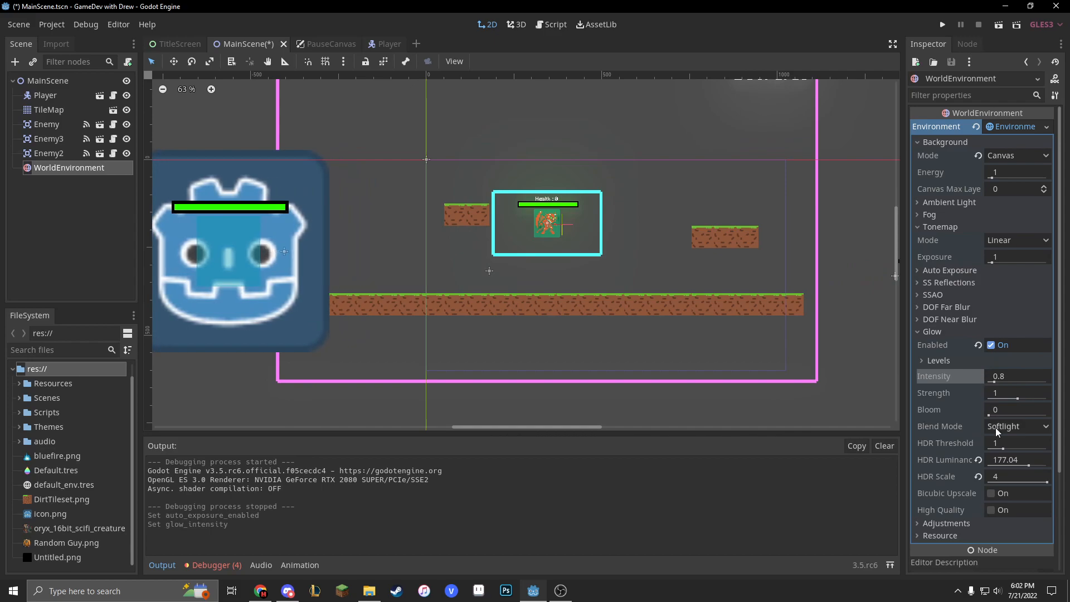
left_click(977, 476)
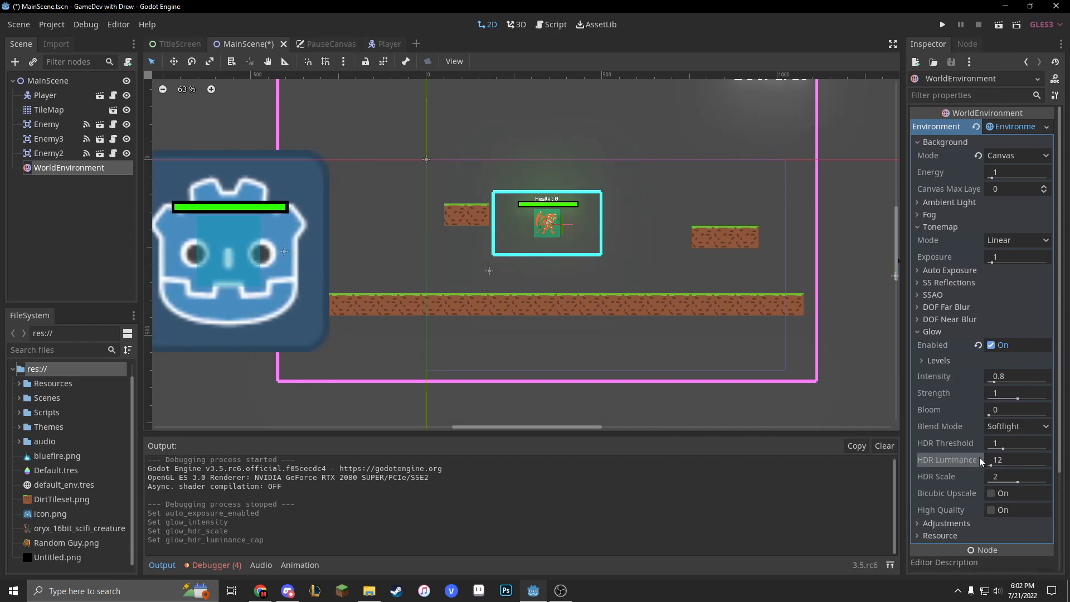
left_click(989, 345)
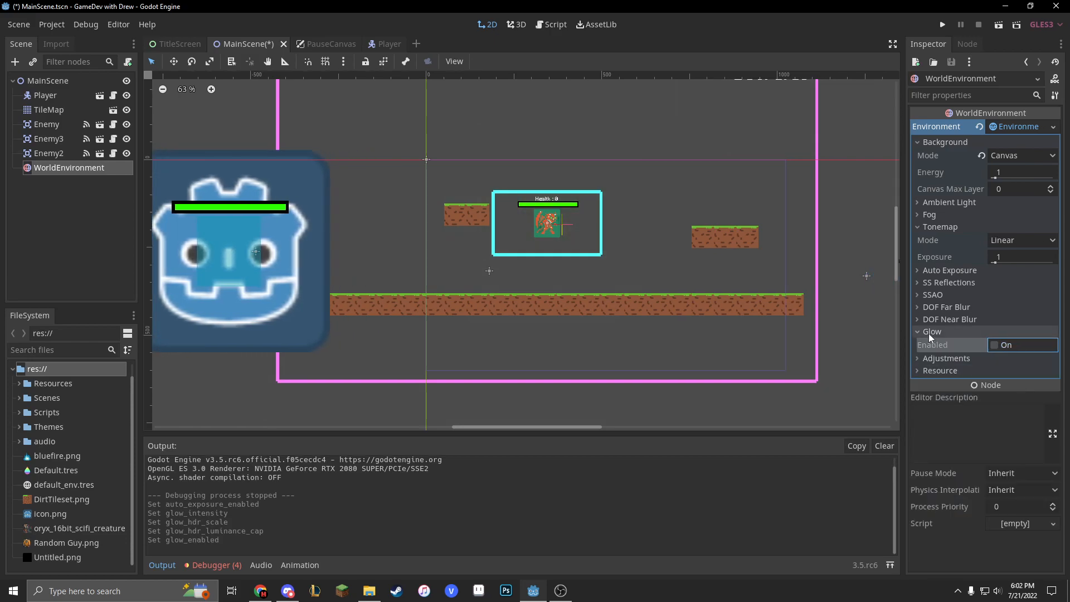
Step: Enable far depth-of-field blur with distance 0.11, transition 45.33 and amount 0.4
left_click(931, 331)
left_click(930, 309)
left_click(990, 321)
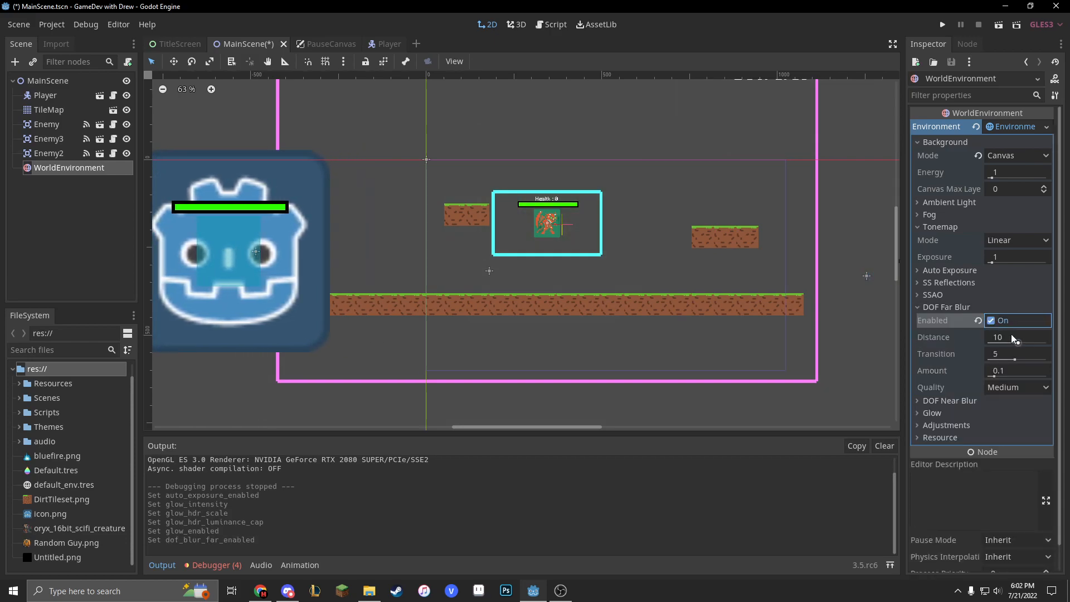
mouse_move(1018, 338)
left_mouse_down()
mouse_move(1026, 359)
mouse_move(1012, 375)
left_mouse_up()
Step: Test-run the game to see the far blur, then close the game window
key("F5")
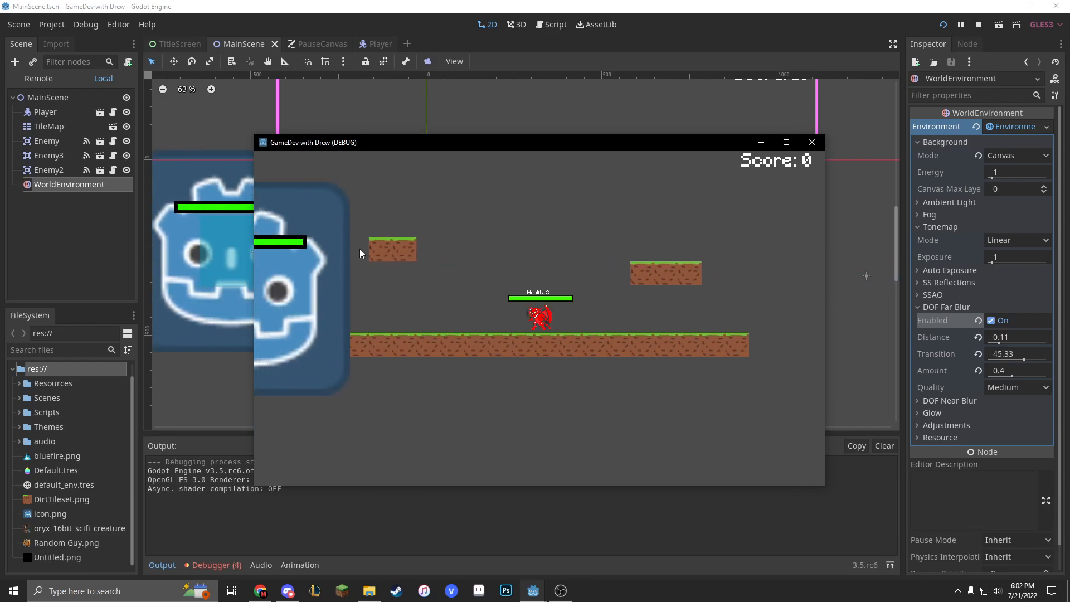
scroll(539, 361, "up", 3)
scroll(534, 334, "down", 1)
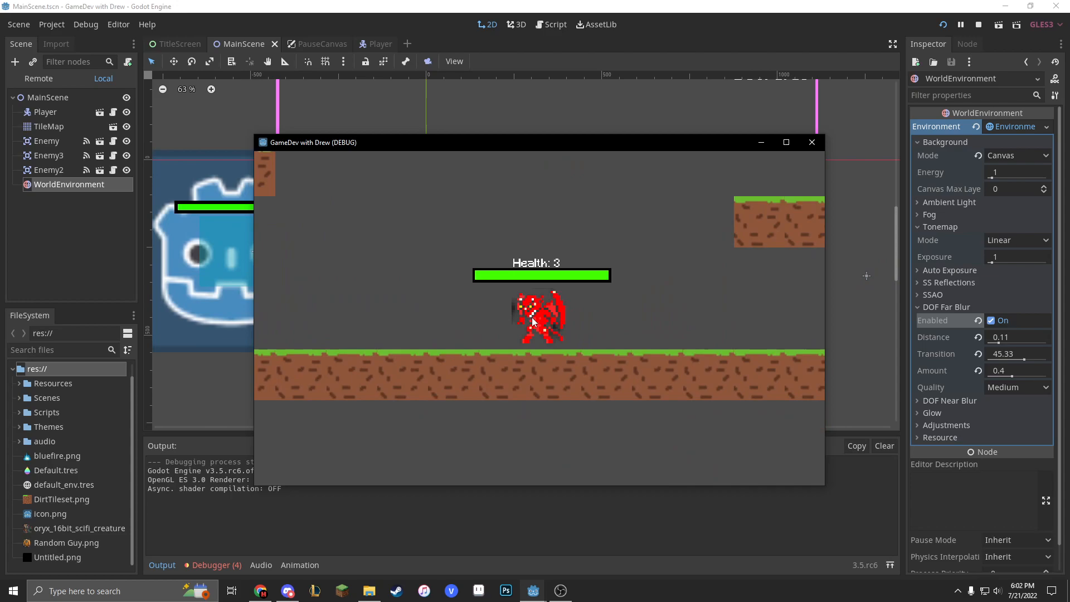
scroll(533, 321, "up", 2)
scroll(532, 321, "up", 1)
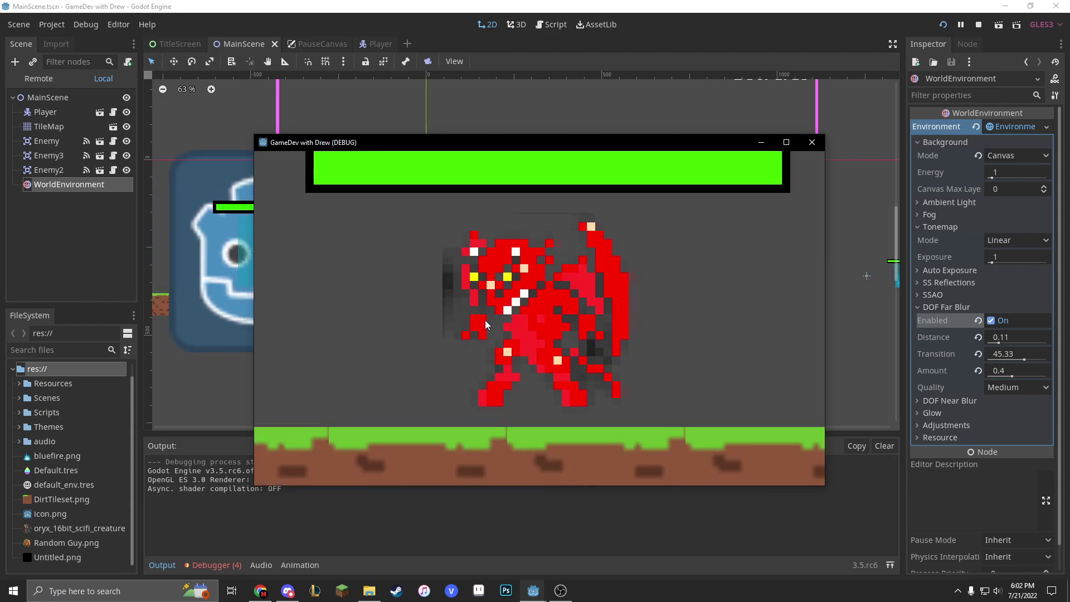
scroll(486, 324, "down", 5)
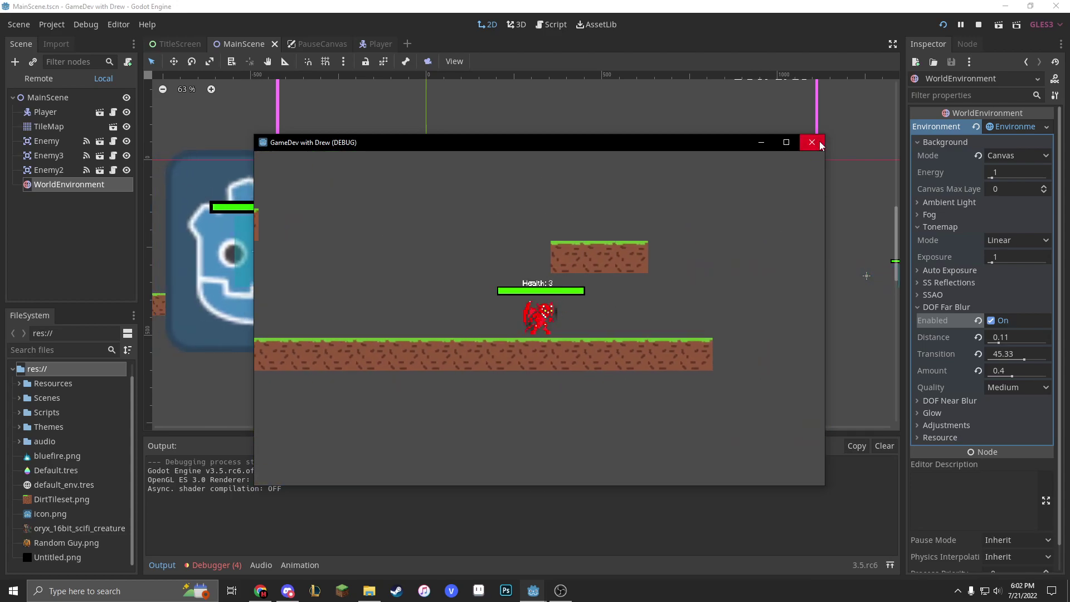
left_click(811, 143)
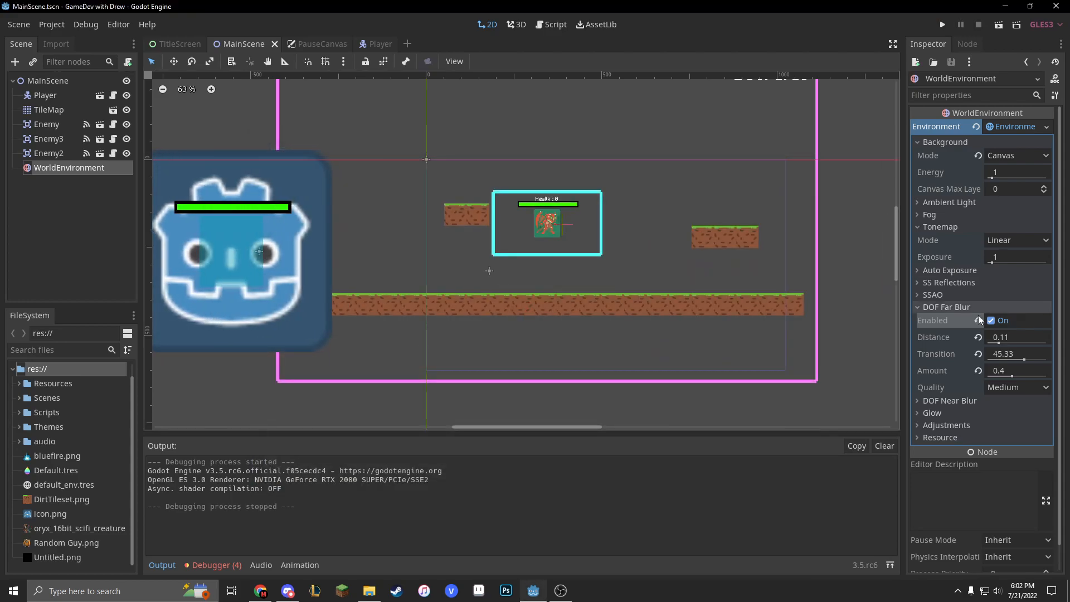
Step: Switch far blur off, try screen-space reflections at depth tolerance 83.6, then disable them again
left_click(991, 320)
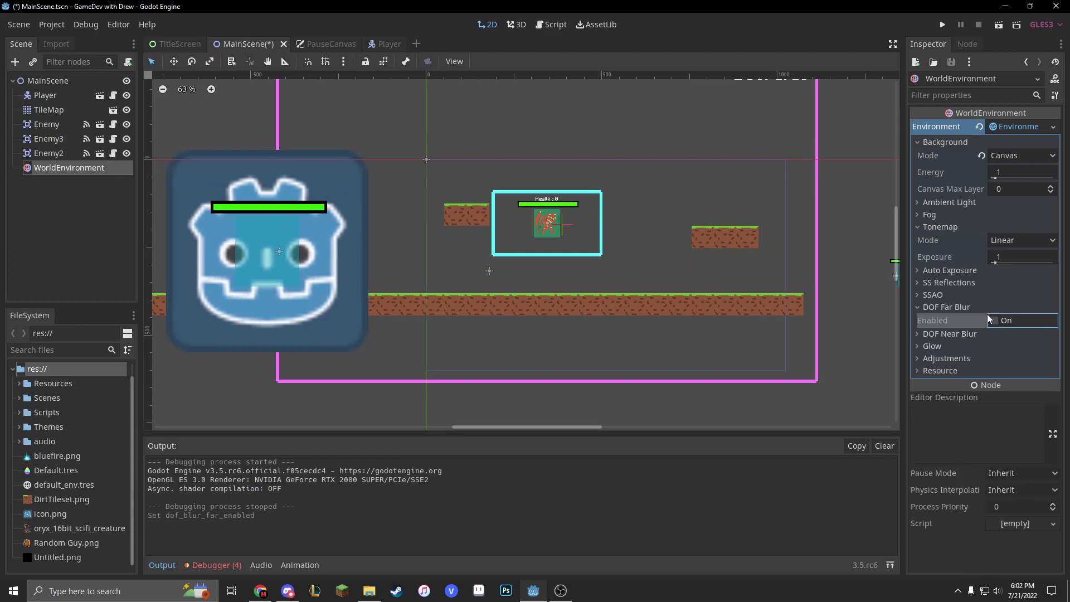
left_click(943, 307)
left_click(1011, 283)
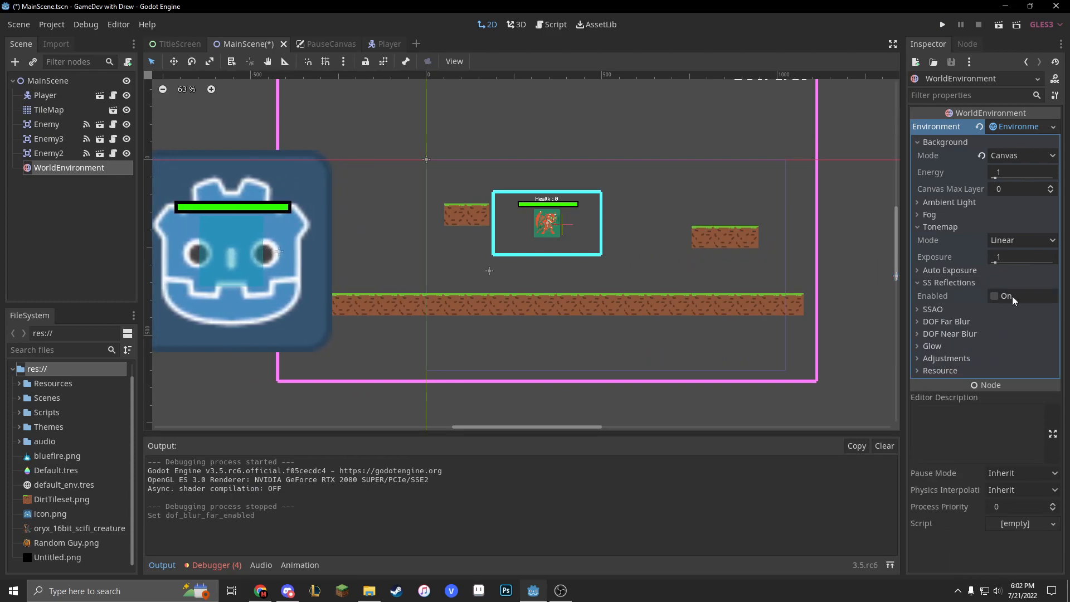
left_click(994, 296)
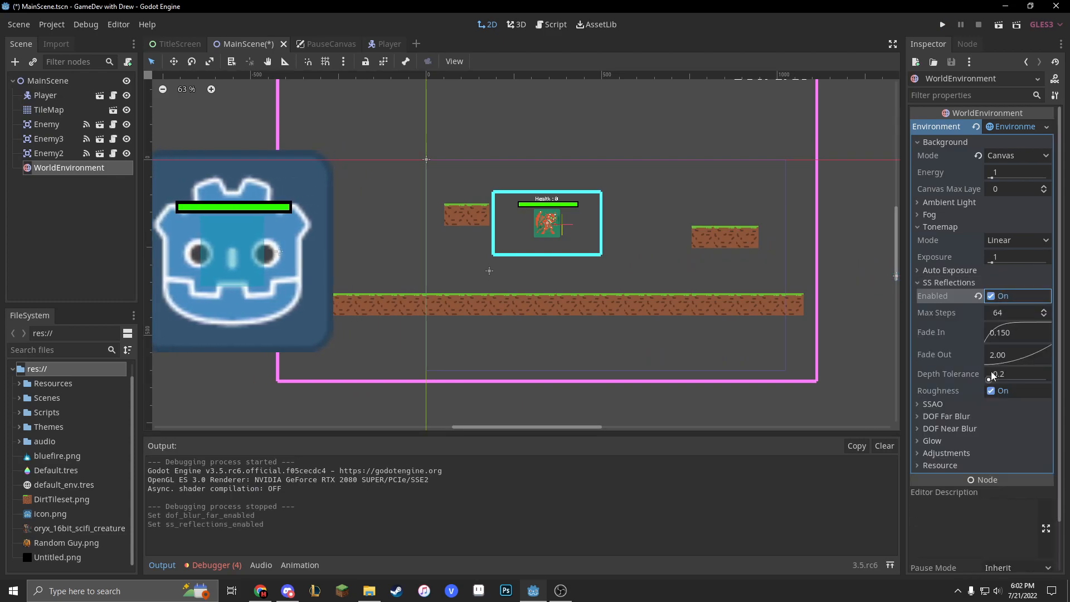
left_click_drag(998, 374, 1045, 374)
scroll(652, 256, "up", 1)
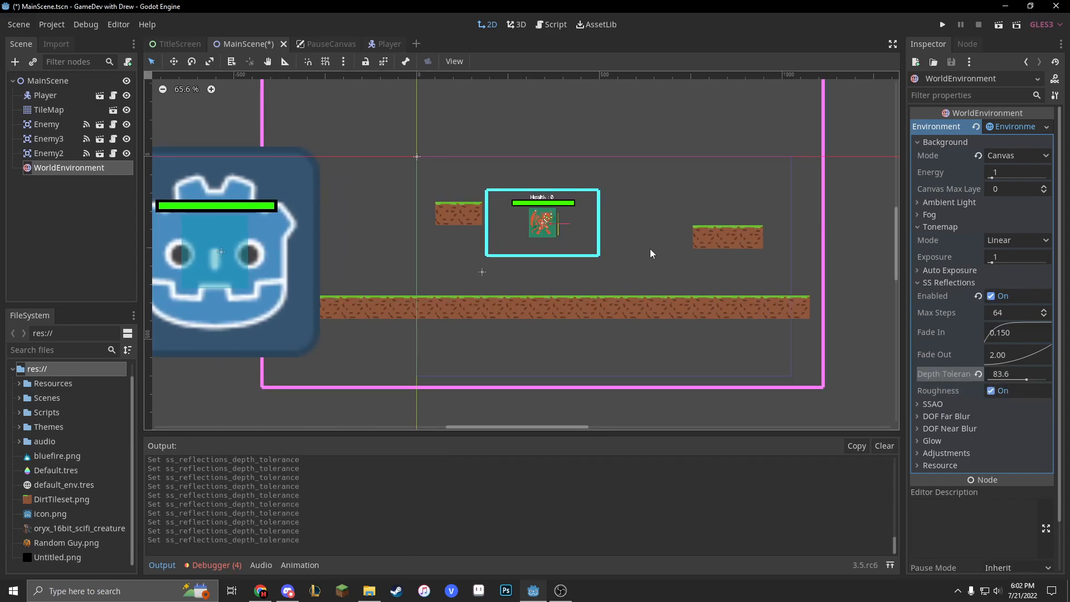
left_click(993, 295)
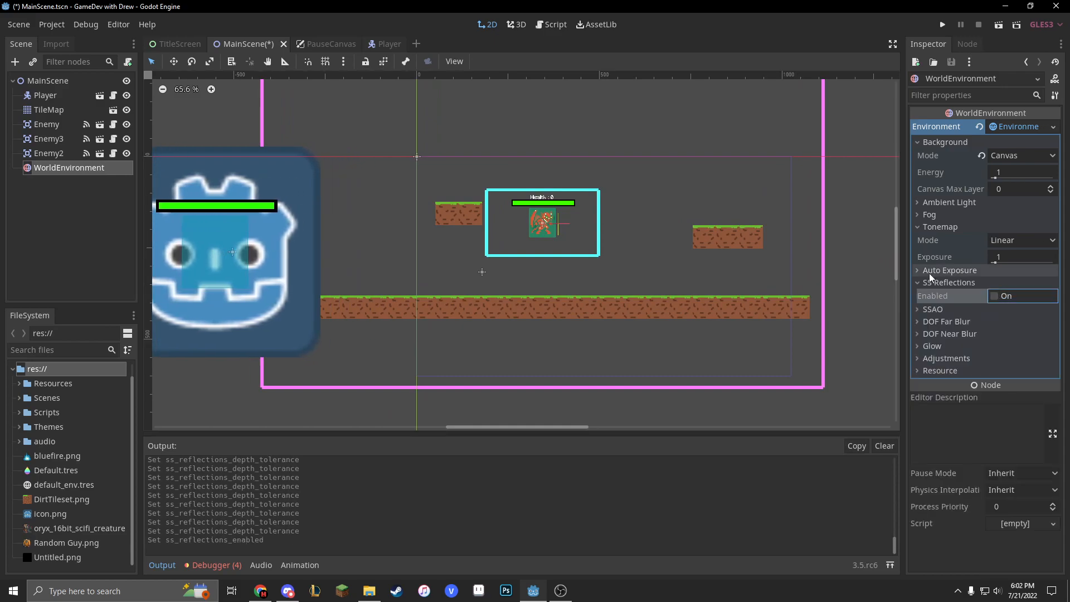
Step: Set ambient light to dark reddish 2b1b1b at energy 14.26 and check it in a test run
left_click(931, 201)
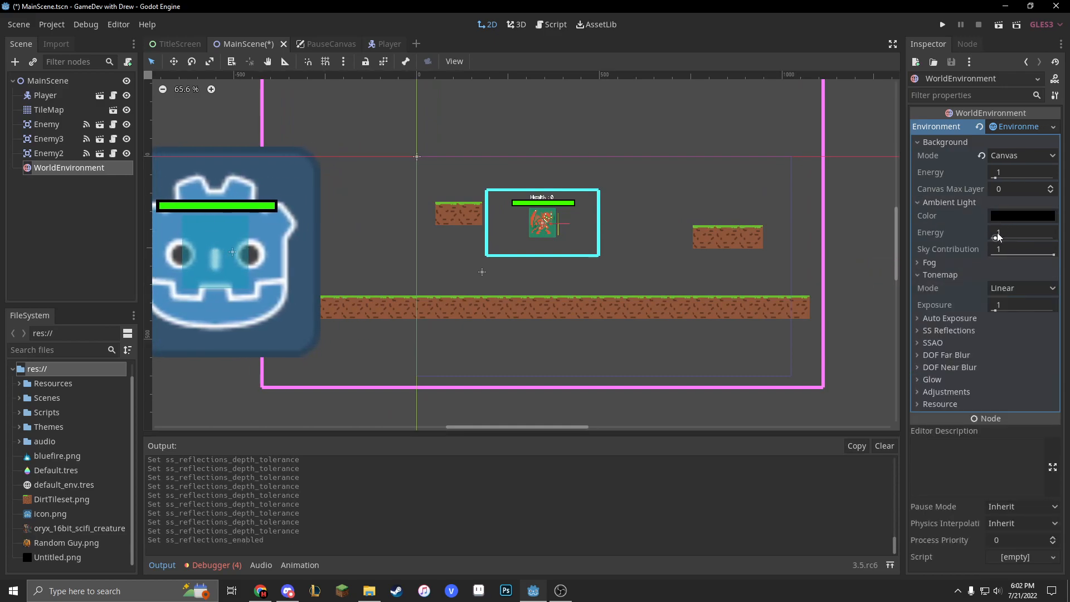
left_click_drag(997, 234, 1019, 238)
left_click(1014, 218)
left_click_drag(886, 155, 880, 142)
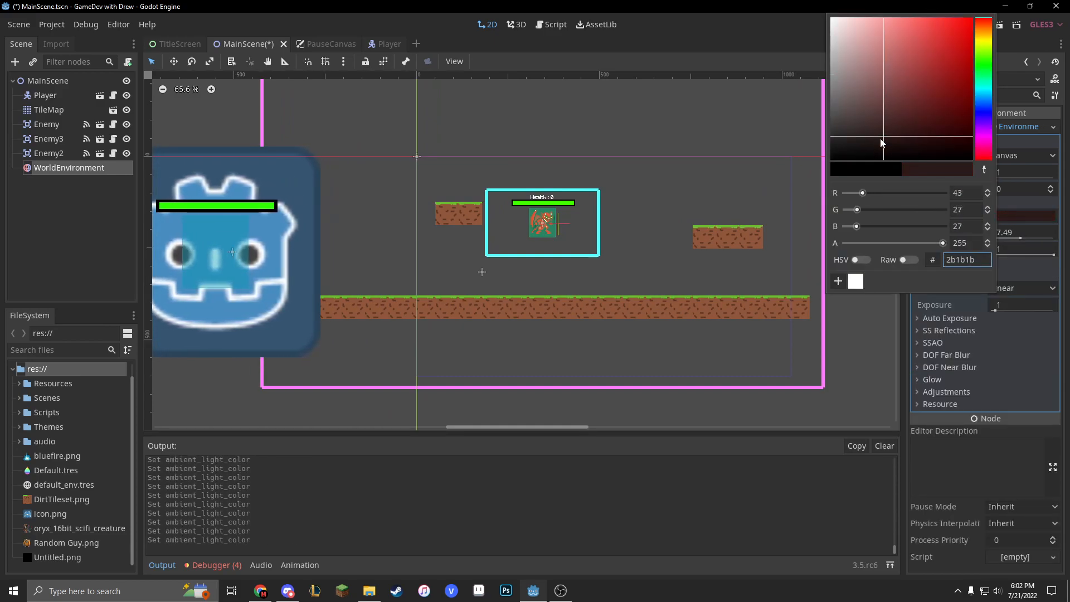
left_click(902, 304)
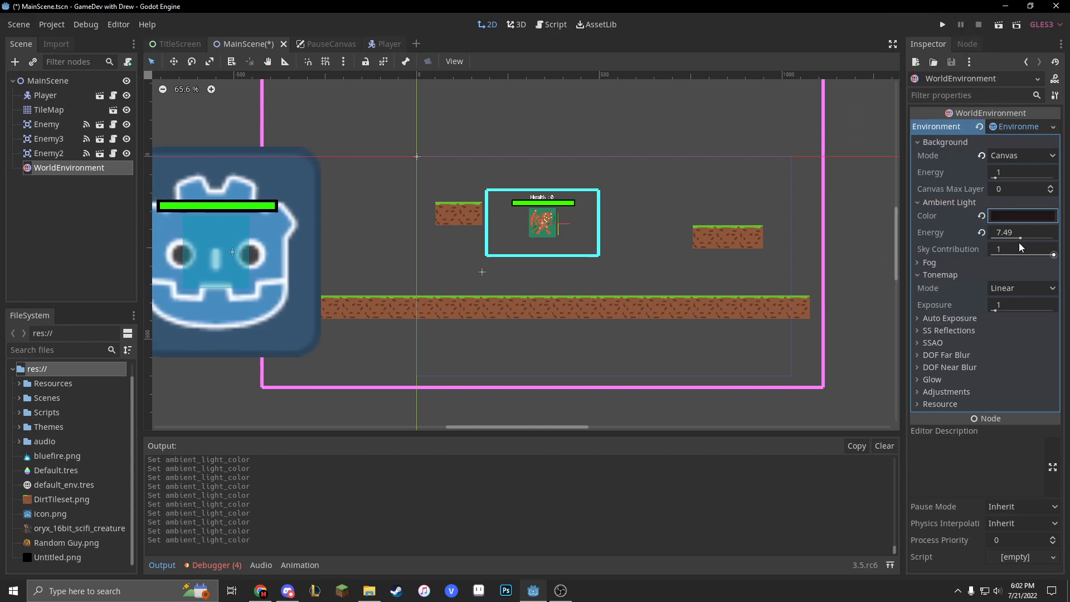
left_click_drag(1019, 237, 1047, 236)
key("F5")
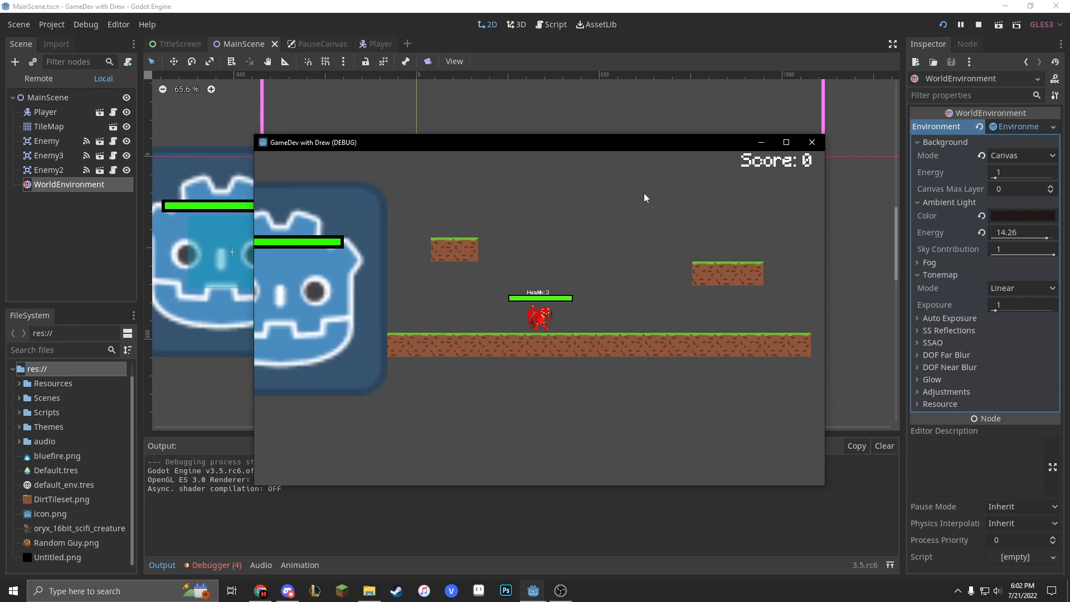
left_click(811, 142)
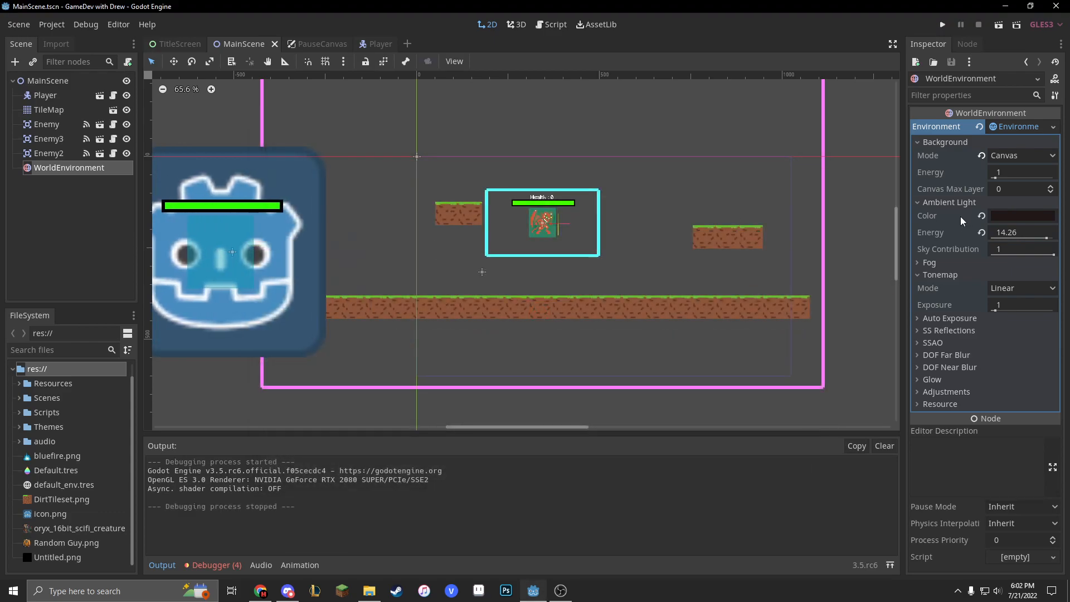
Step: Raise background energy to 6.91 and play the level briefly to check it
left_click_drag(1001, 178, 1018, 177)
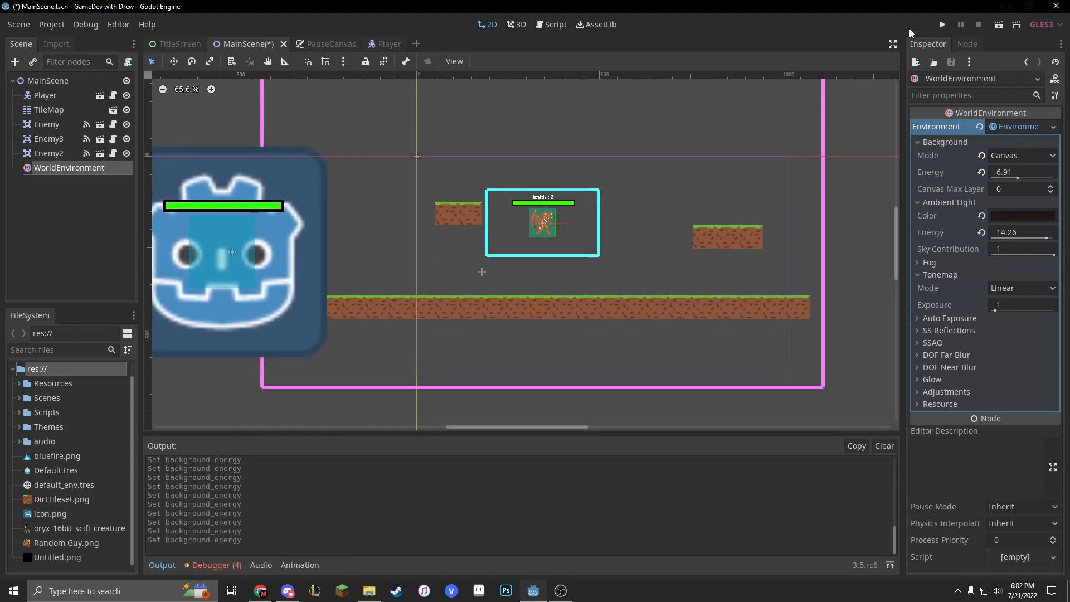
key("F5")
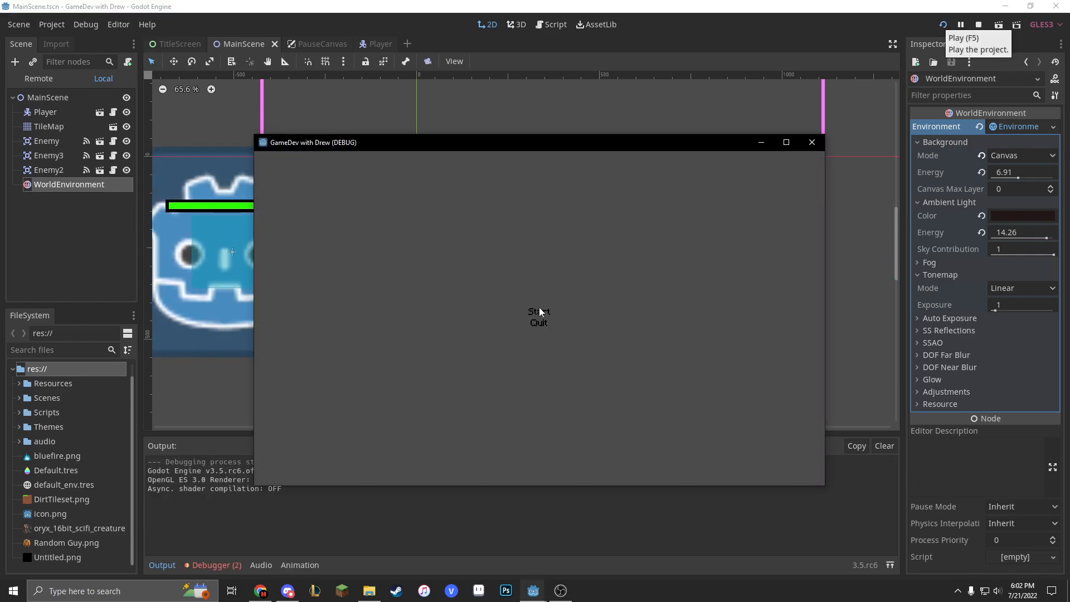
left_click(539, 312)
key("F8")
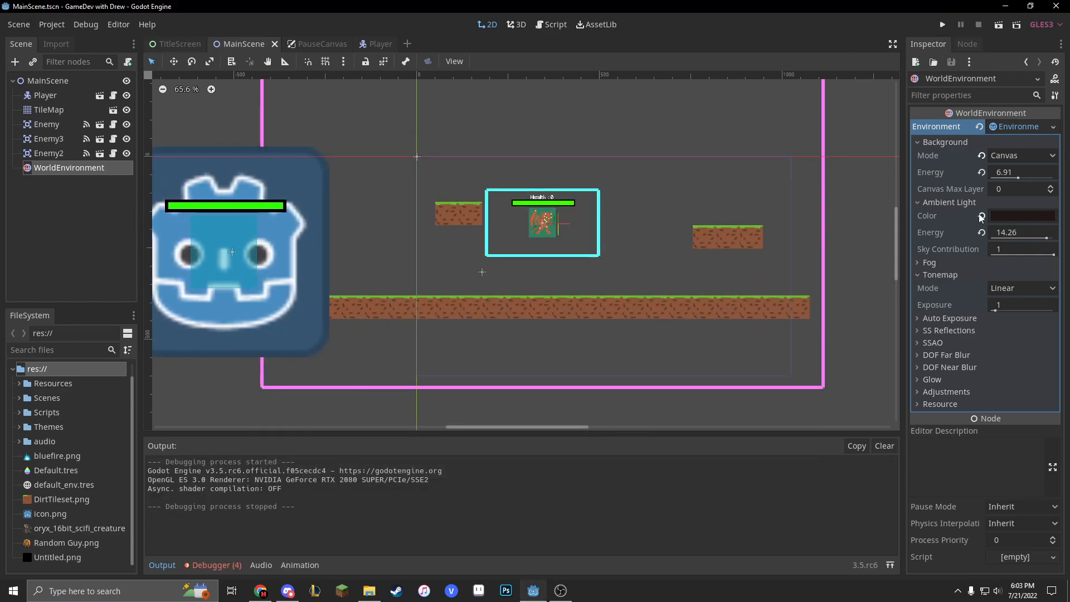
Step: Reset ambient light and background energy to defaults and set background mode to Canvas
left_click(981, 216)
left_click(981, 233)
left_click(981, 156)
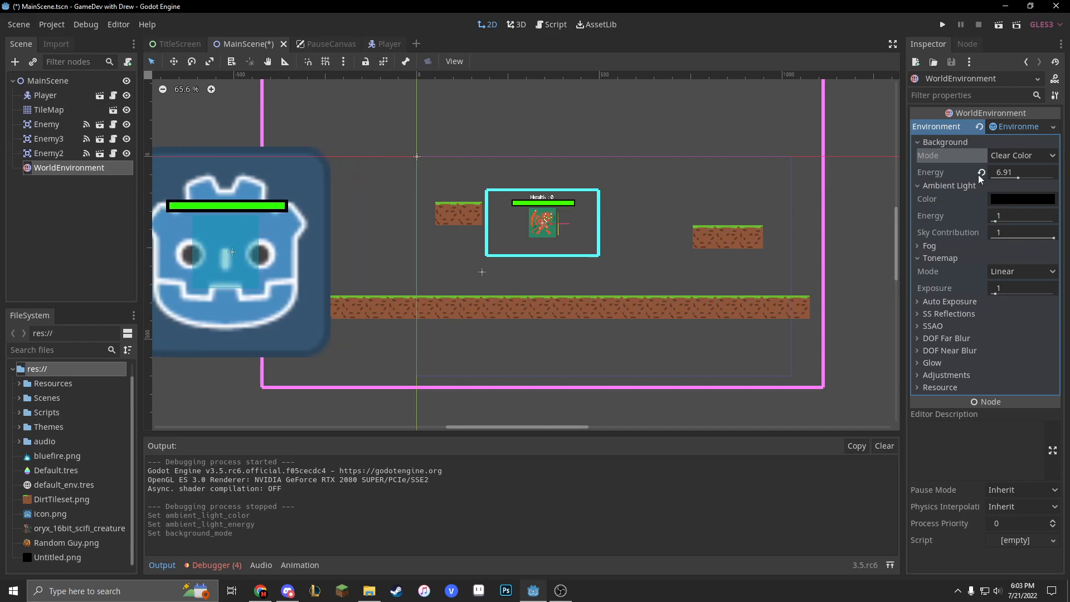
left_click(981, 173)
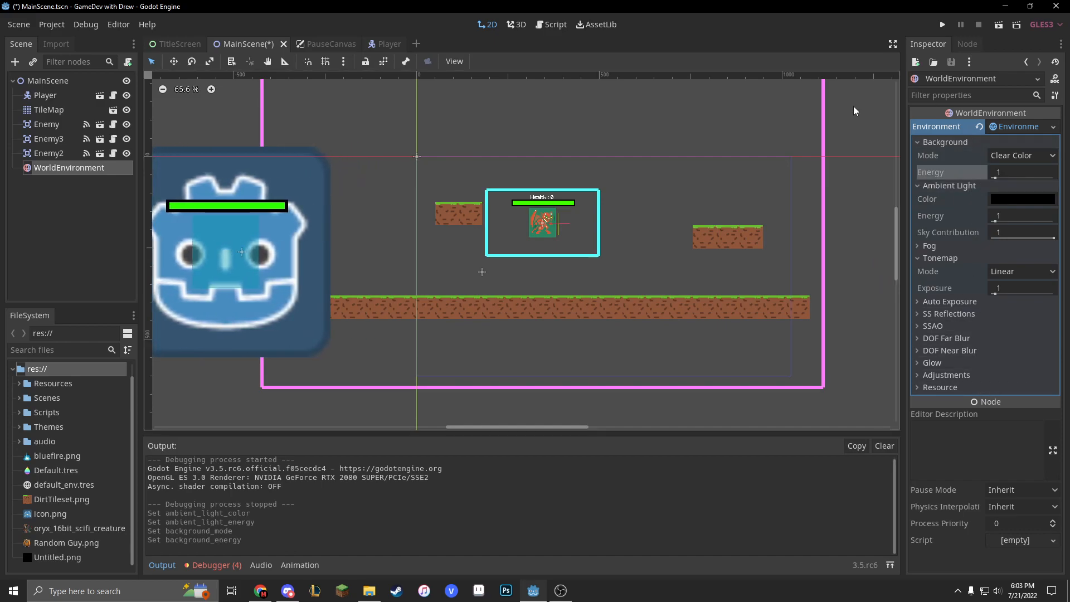
left_click(1025, 156)
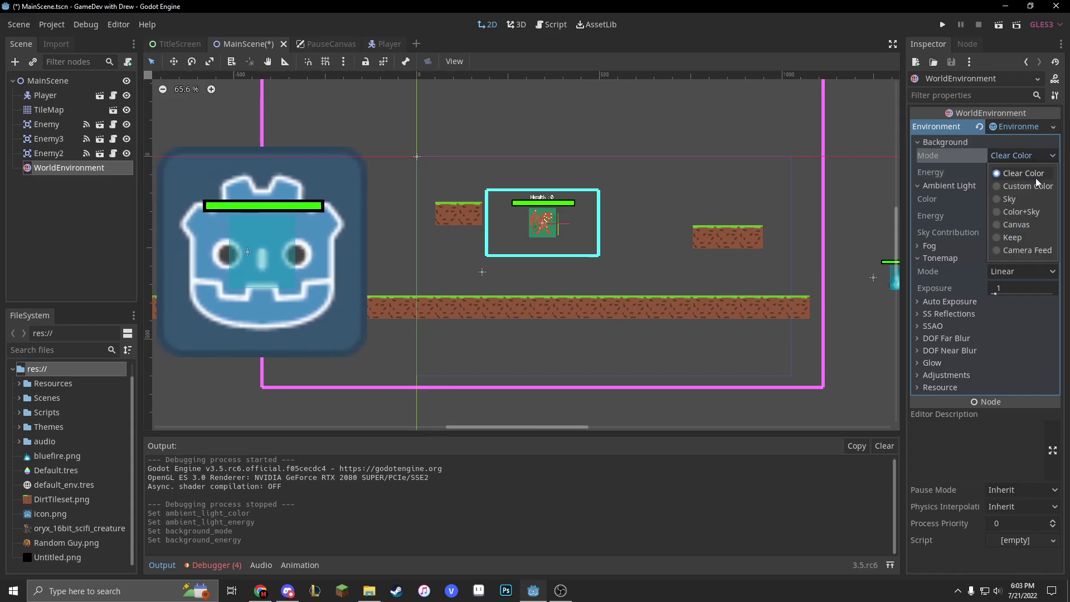
left_click(1035, 222)
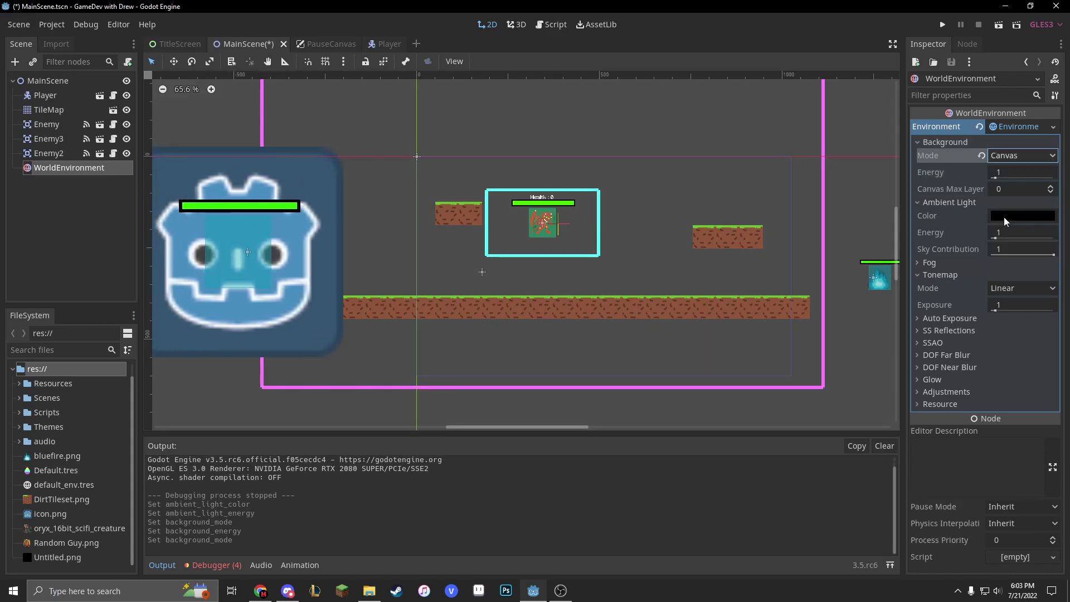
left_click(924, 202)
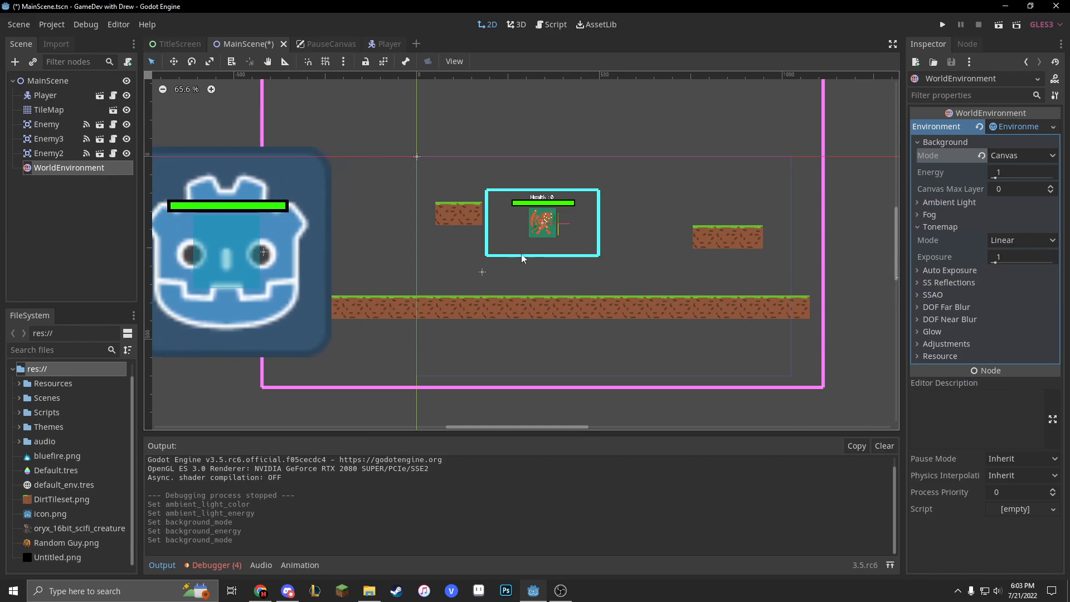
scroll(574, 187, "down", 2)
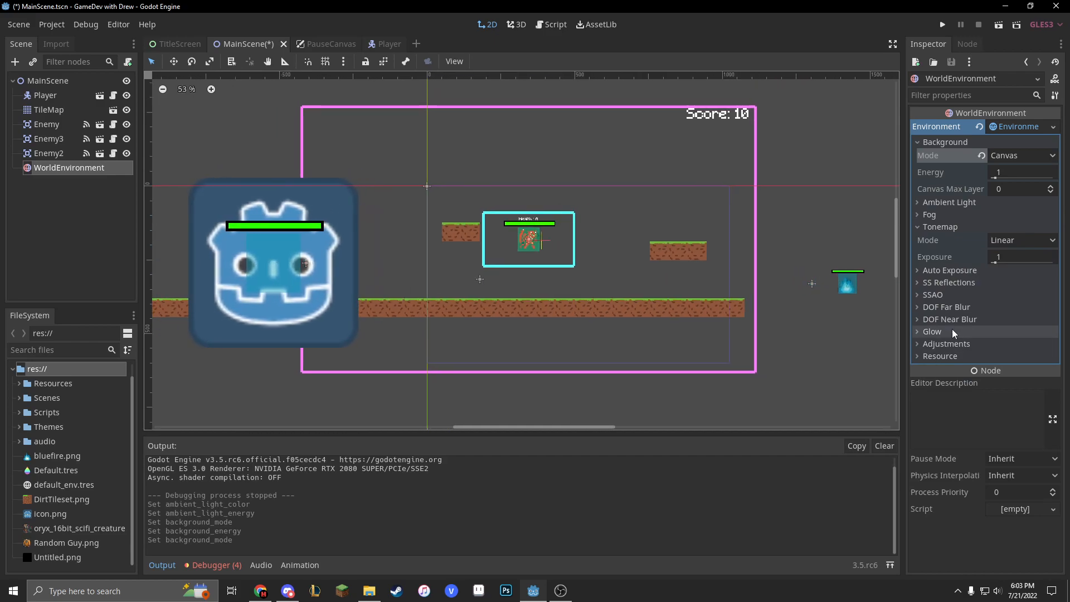
Step: Enable adjustments with brightness 0.42, contrast 1.68 and saturation 7.77
left_click(931, 331)
left_click(994, 371)
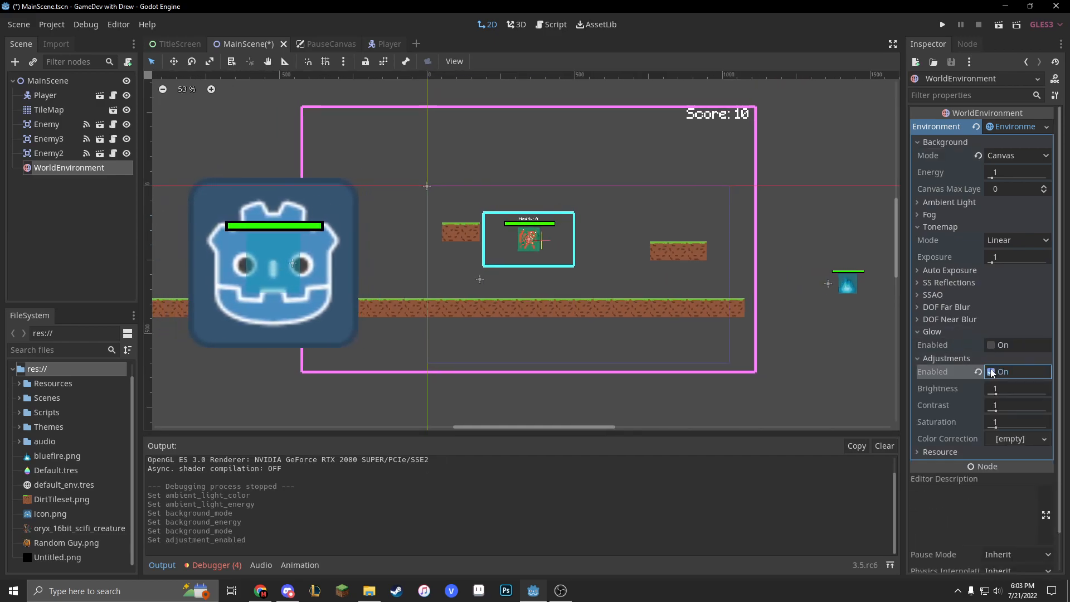
left_click_drag(995, 390, 991, 394)
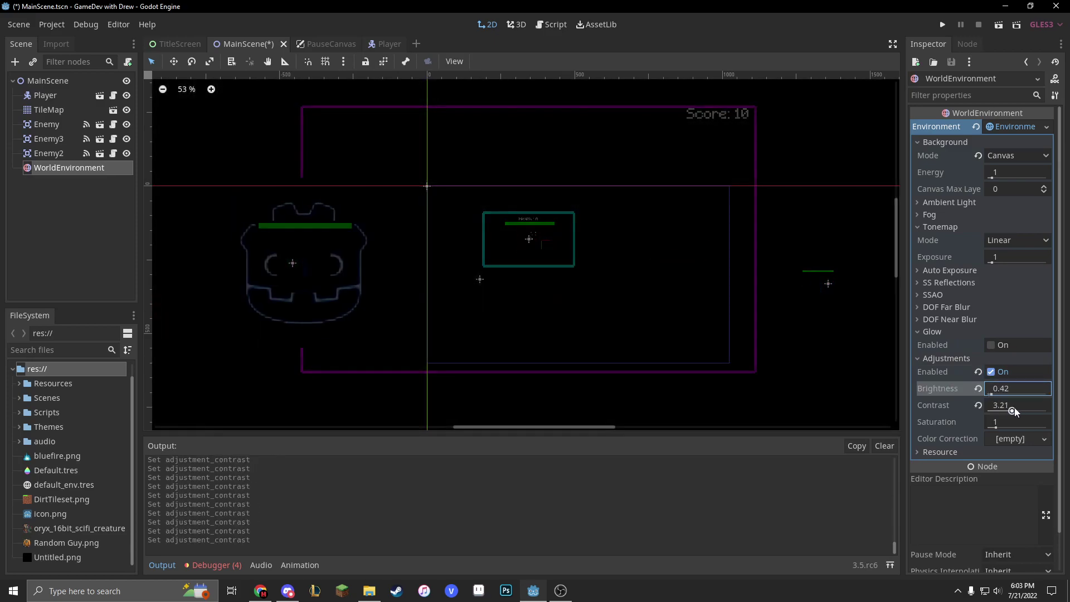
left_click_drag(995, 406, 1046, 427)
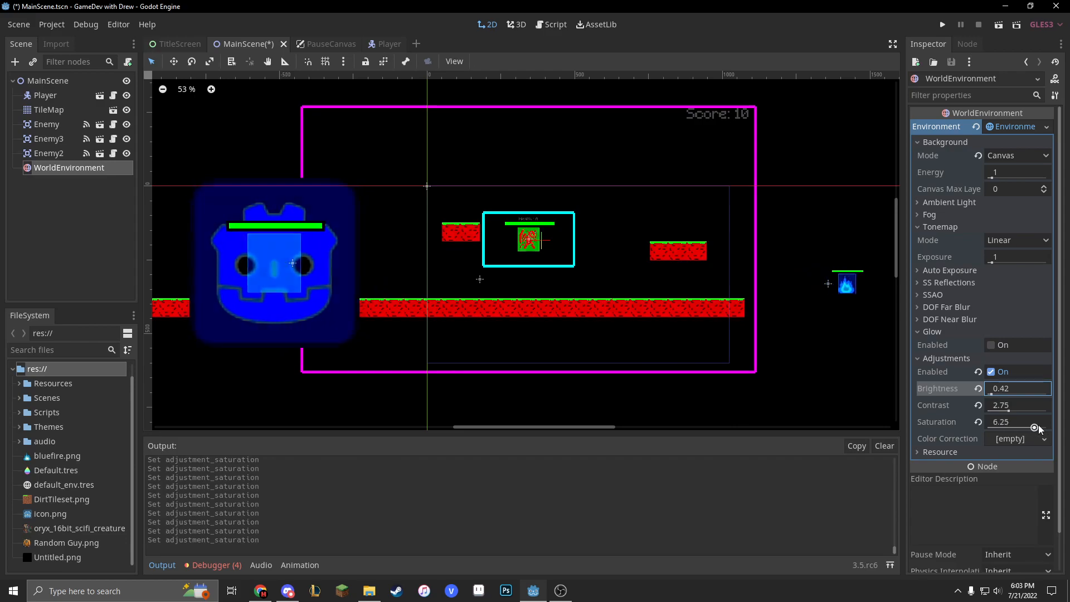
mouse_move(1009, 410)
left_mouse_down()
mouse_move(1048, 411)
mouse_move(1000, 412)
left_mouse_up()
Step: Test-play the level with the dark high-contrast look, then close the game
key("F5")
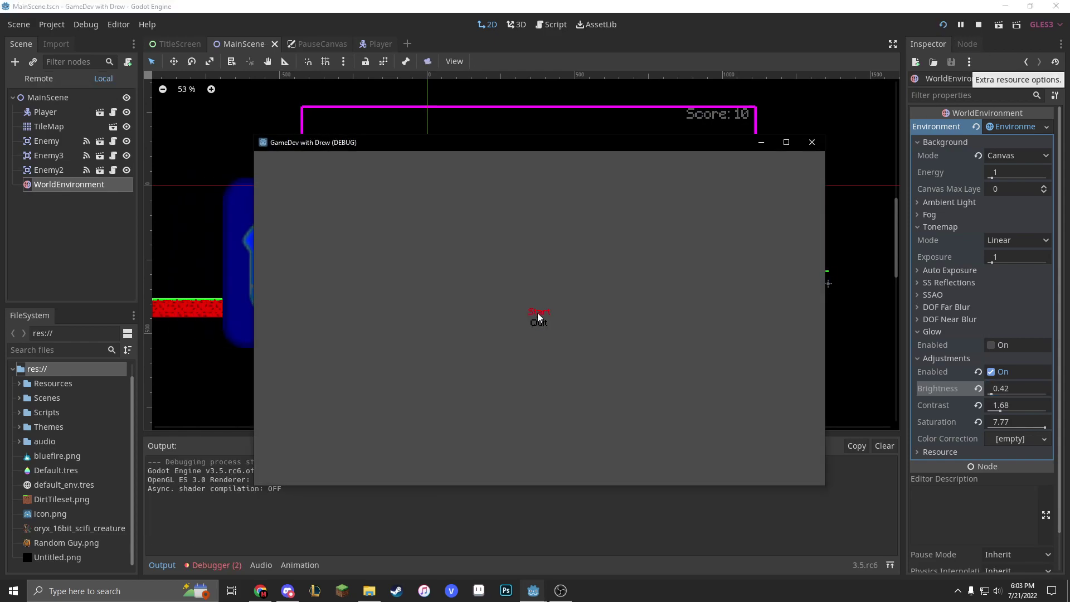
left_click(538, 312)
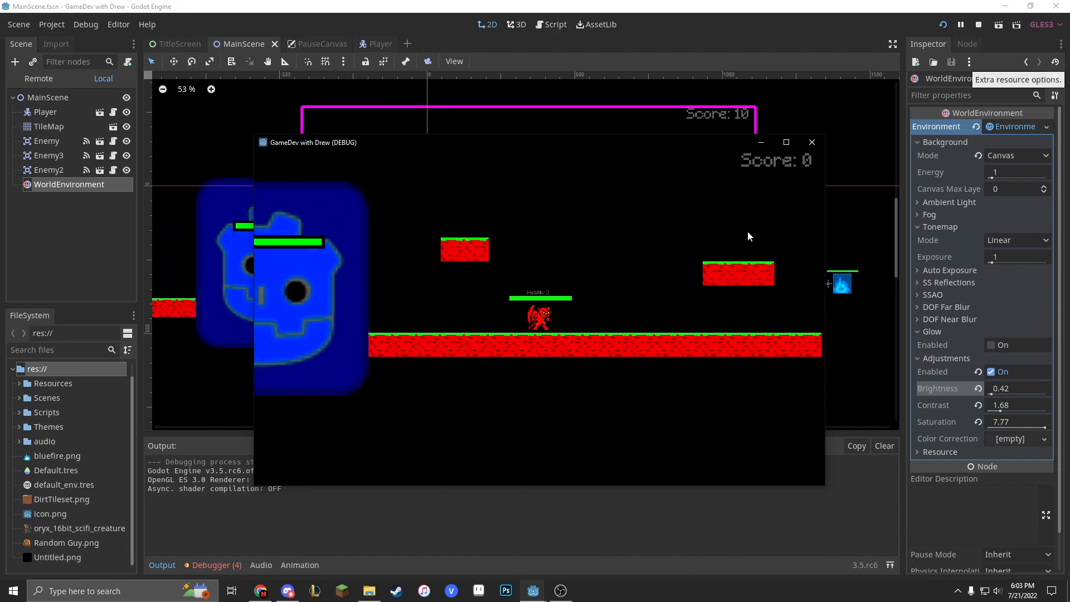
left_click(811, 142)
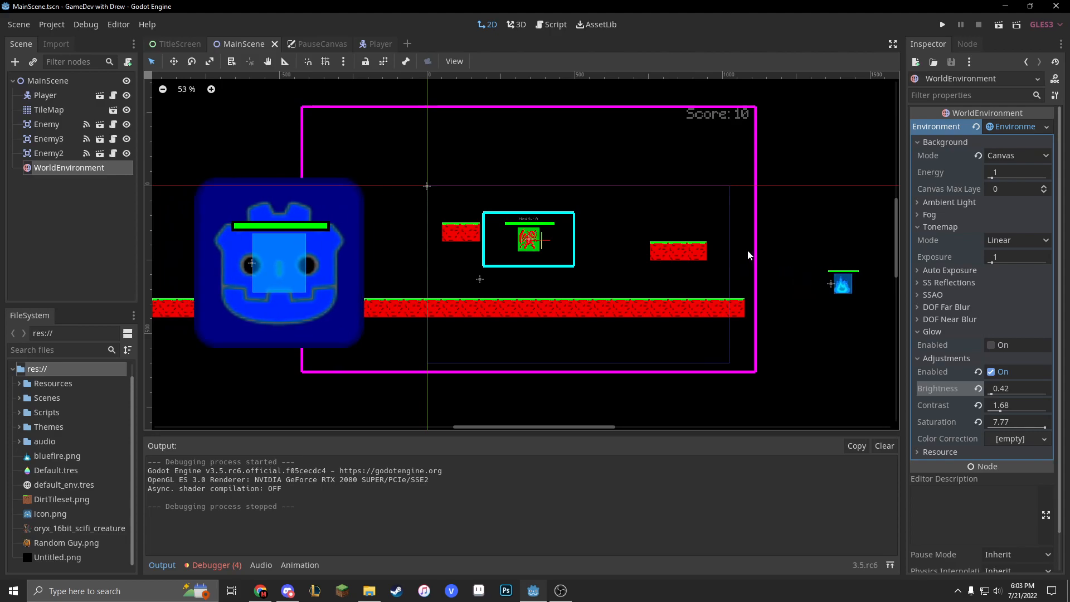
Step: Delete the WorldEnvironment node from MainScene and select the Player node
left_click(63, 178)
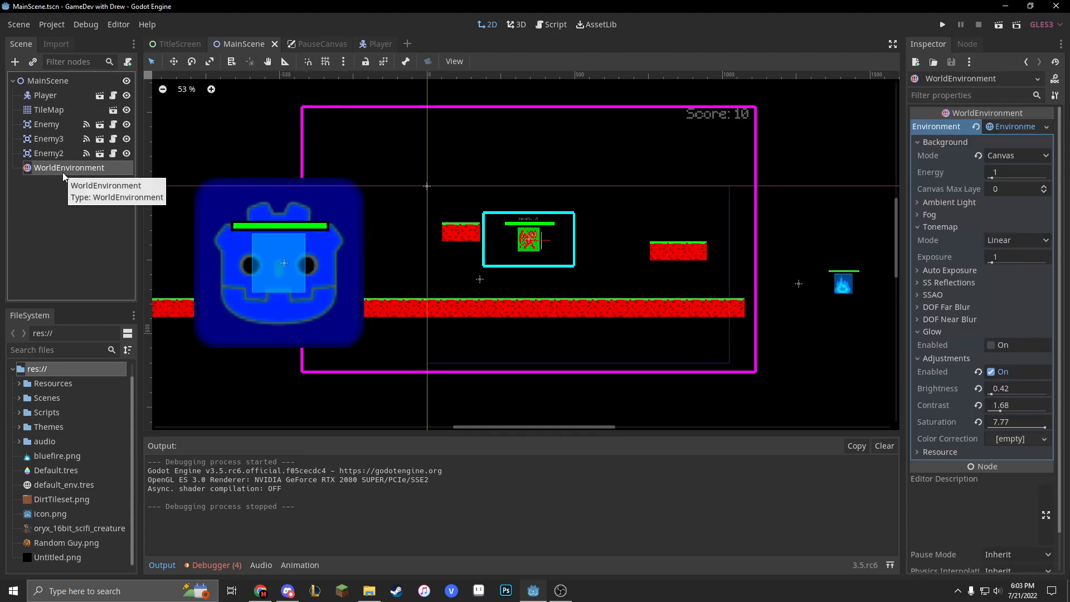
key("Delete")
left_click(504, 305)
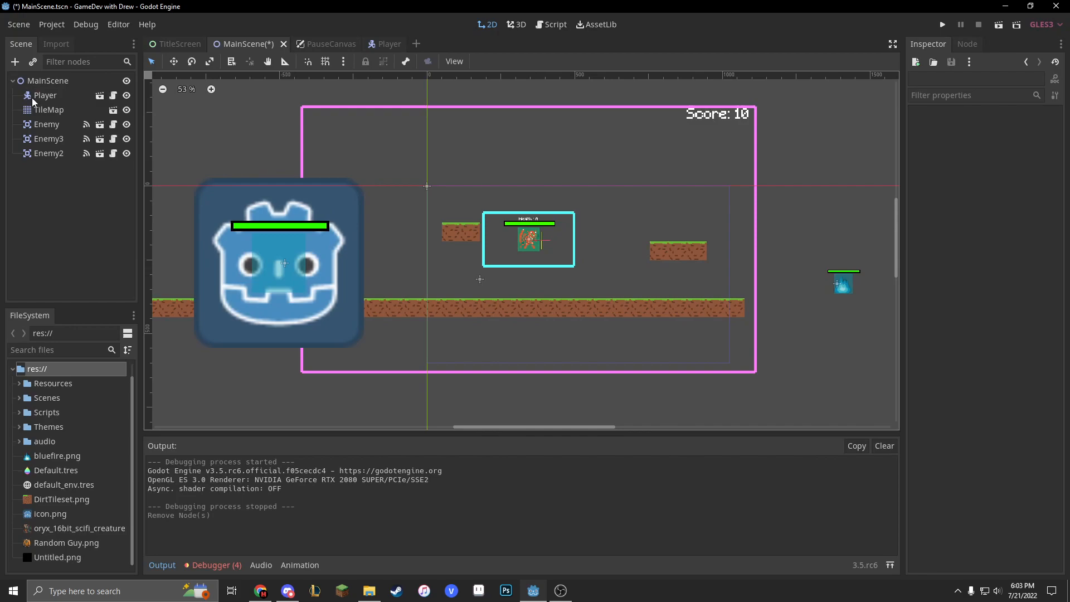
left_click(45, 94)
Step: In the Player scene, add a WorldEnvironment child with a new Environment resource
left_click(103, 94)
right_click(65, 82)
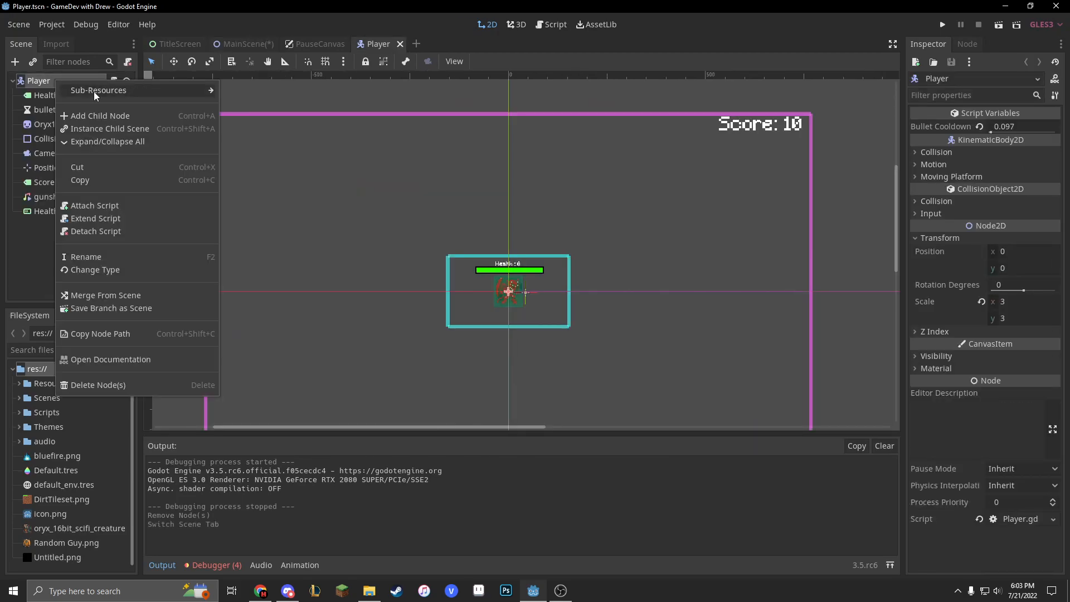
left_click(94, 92)
double_click(434, 179)
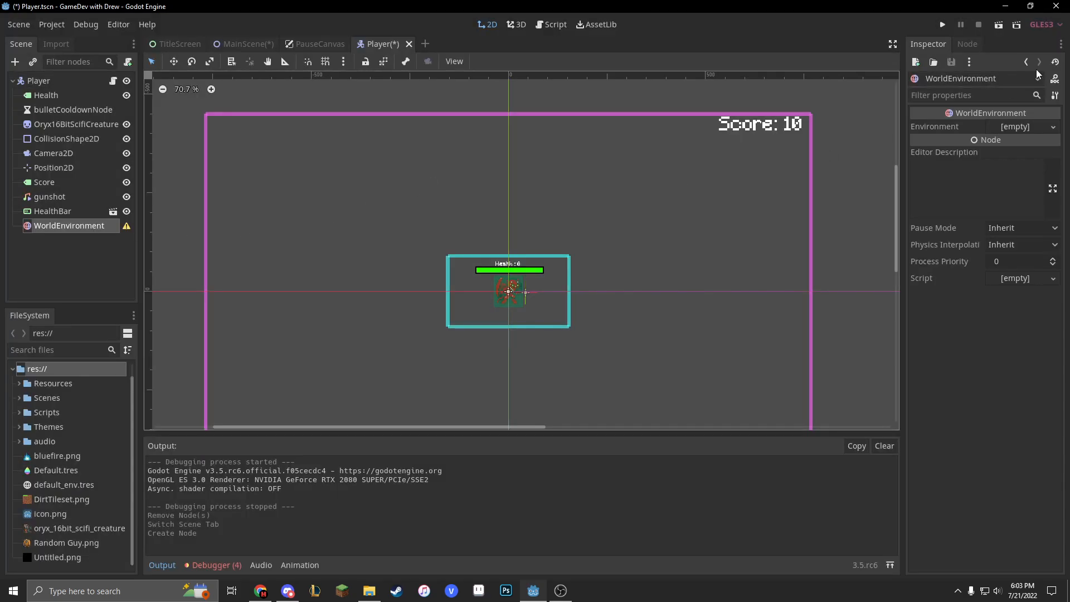
left_click(1027, 127)
left_click(1022, 150)
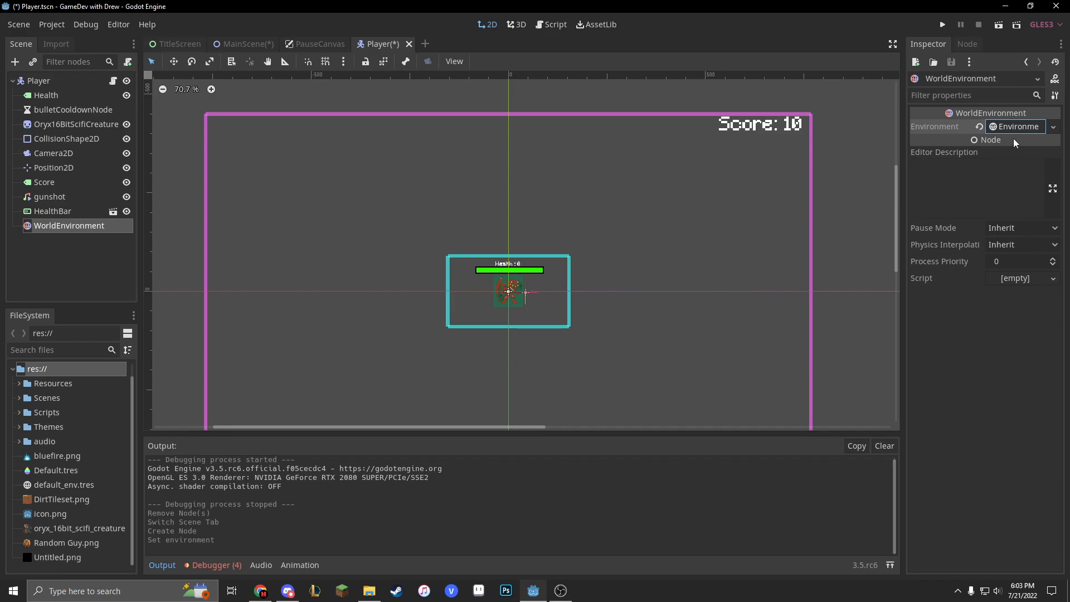
left_click(1012, 126)
Step: Enable glow with HDR threshold lowered to 0.54 and test-play it once
left_click(931, 251)
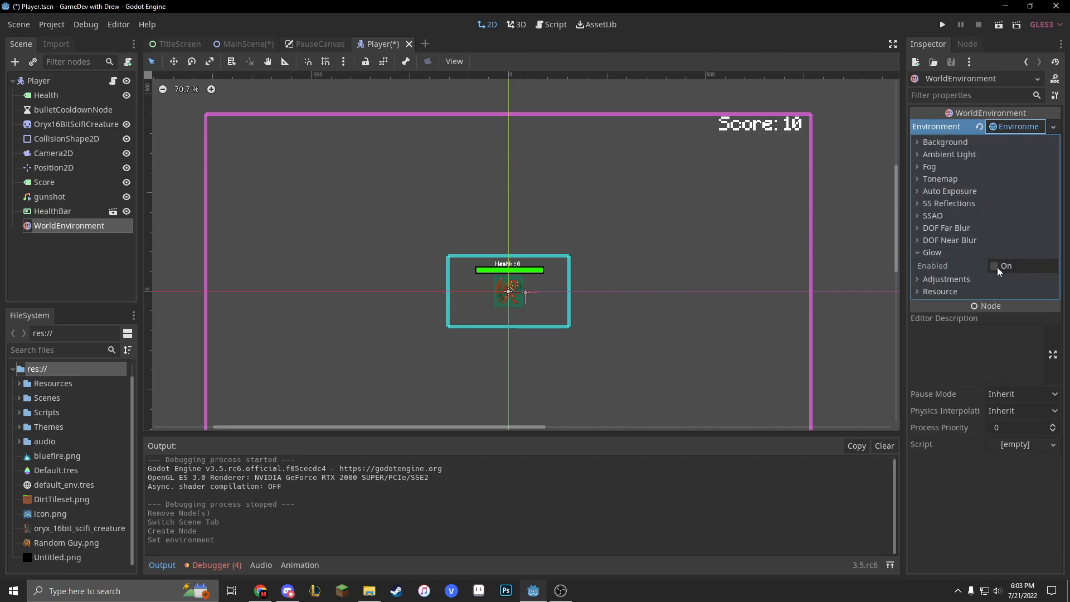
left_click(996, 267)
left_click_drag(1002, 369, 996, 369)
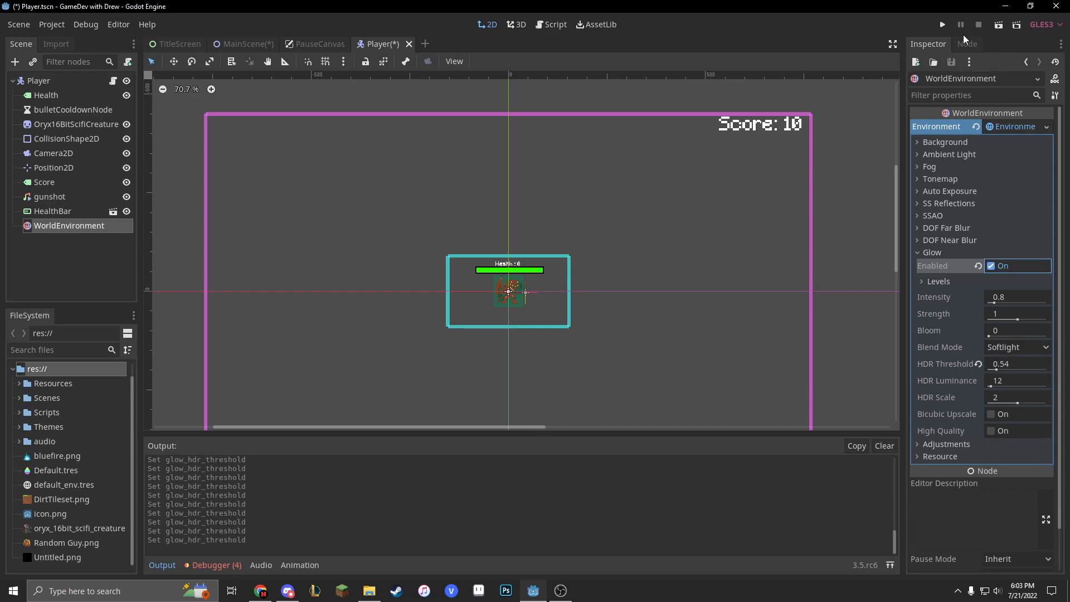
left_click(942, 24)
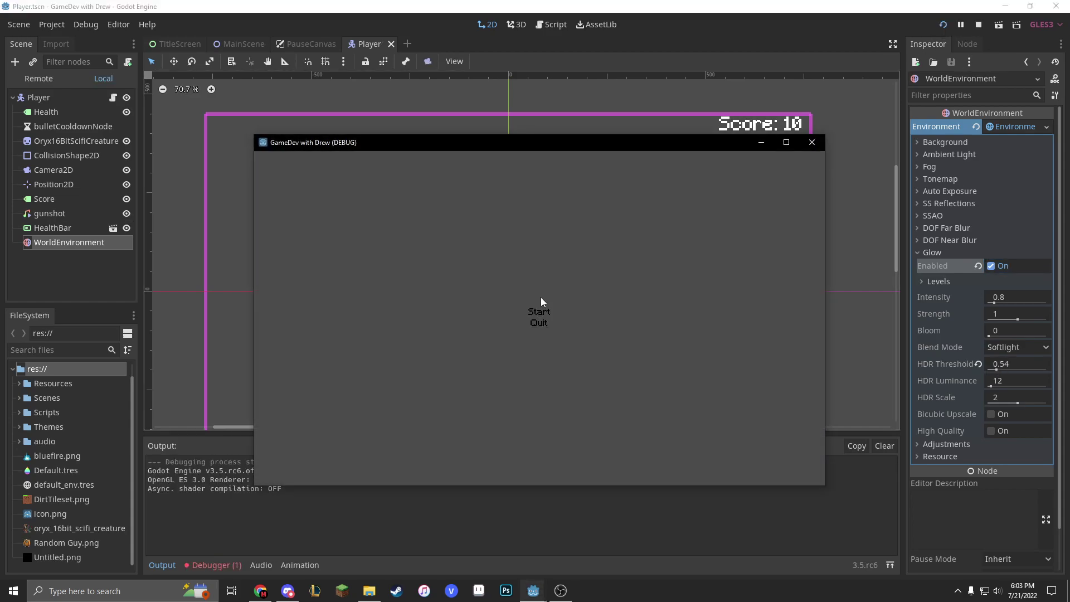
left_click(538, 312)
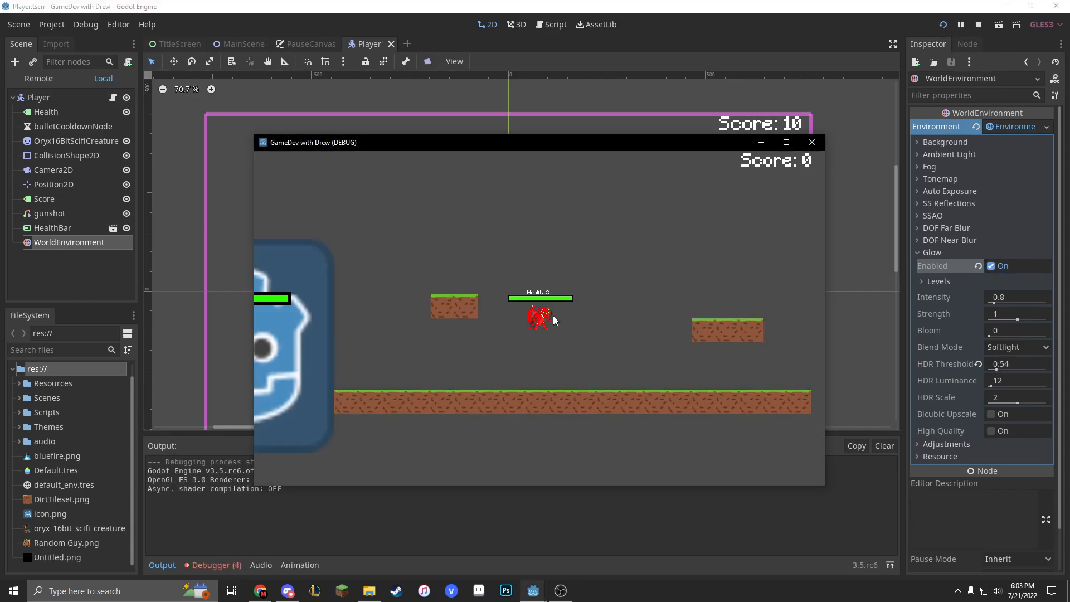
left_click(811, 143)
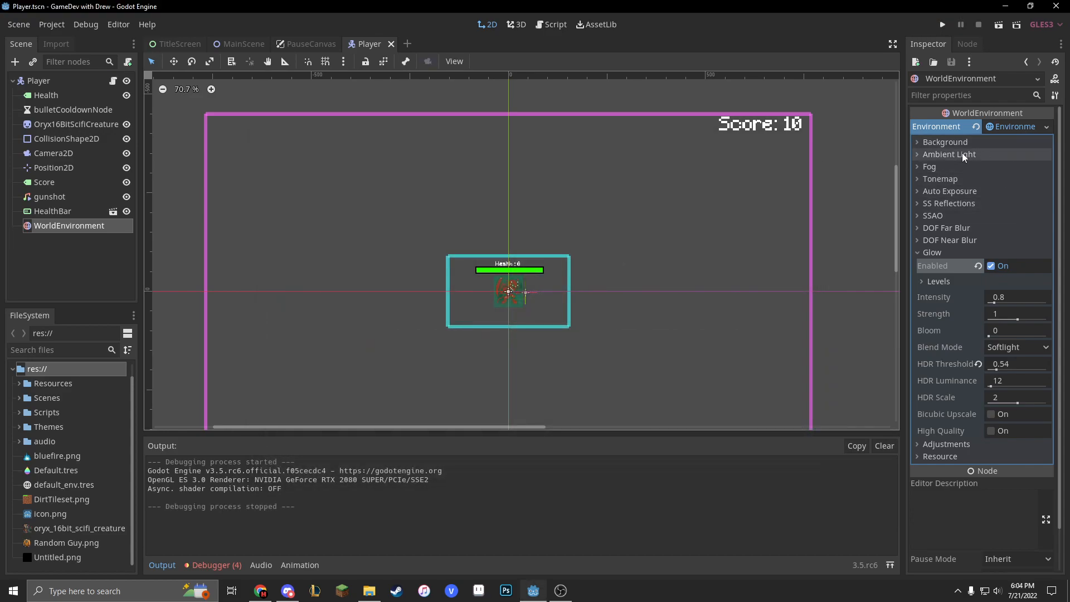
Step: Set background mode to Canvas, glow HDR threshold to 0 and HDR scale to 4
left_click(945, 142)
left_click(1018, 156)
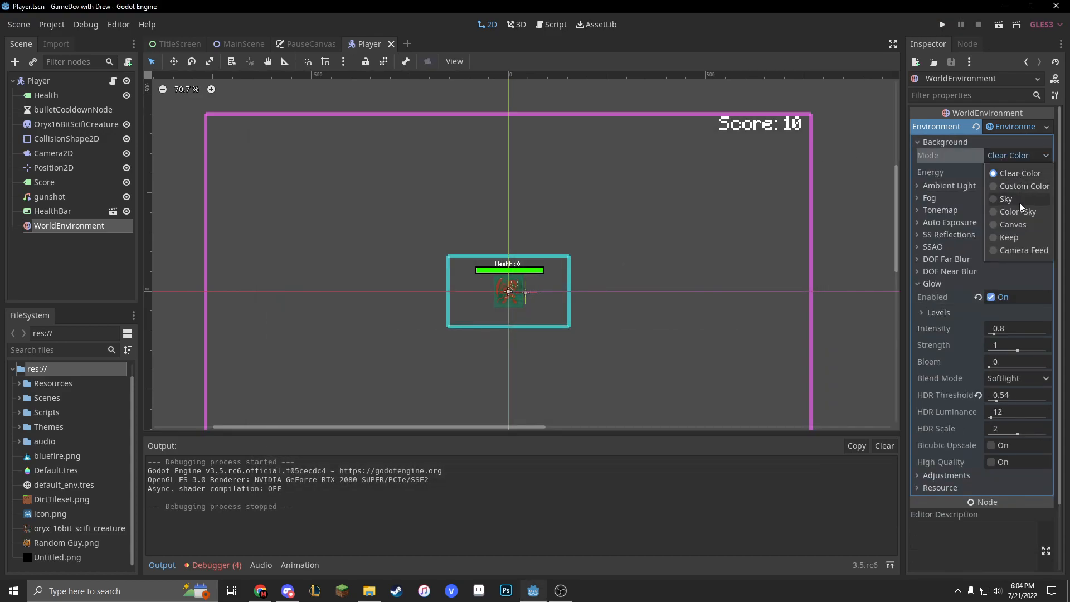
left_click(1013, 225)
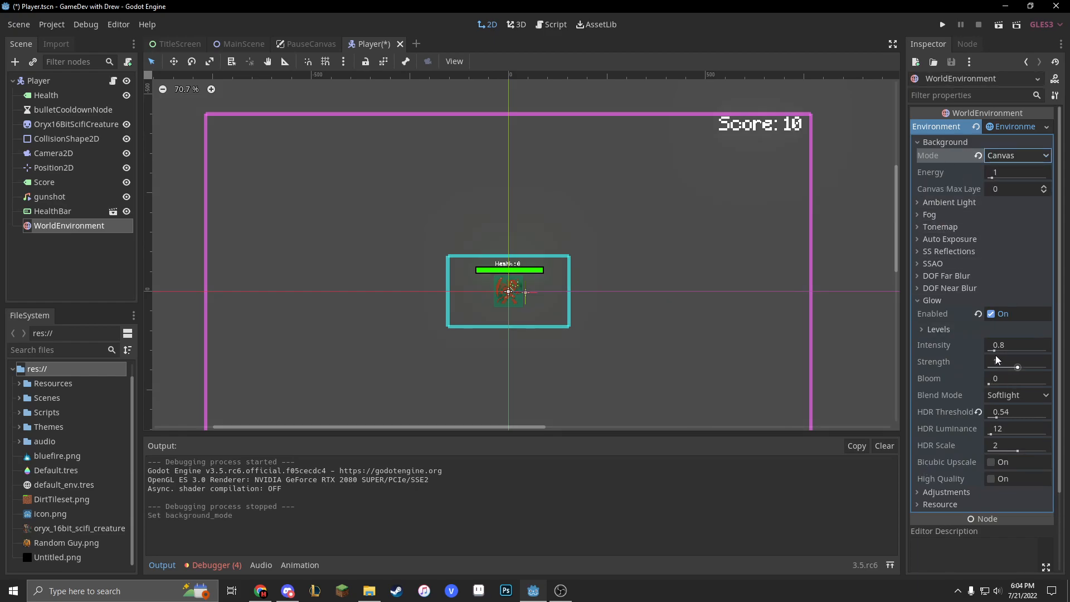
left_click_drag(994, 417, 990, 417)
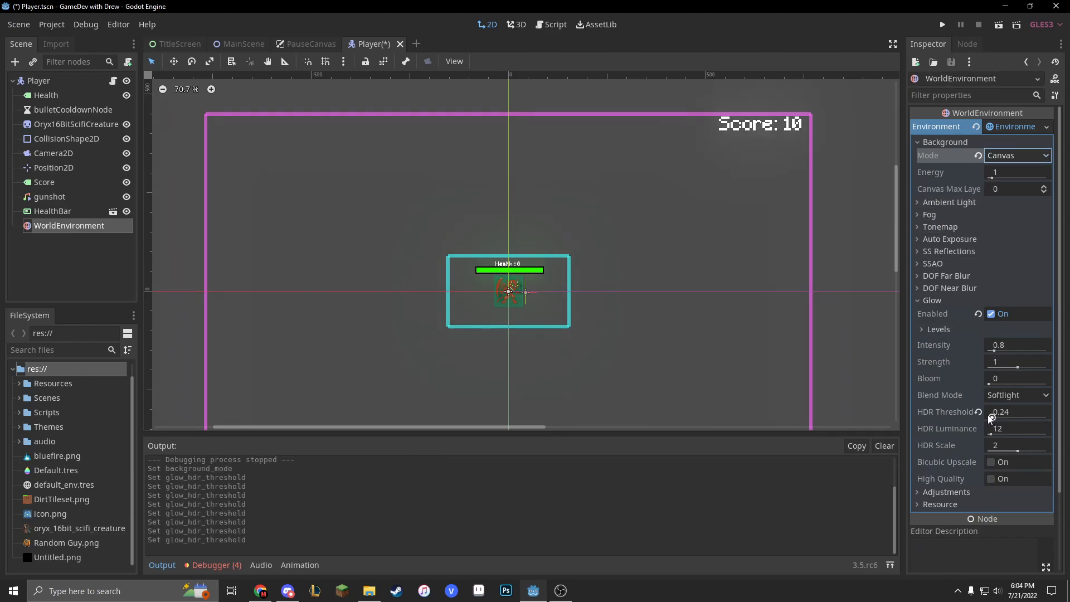
left_click_drag(1017, 449, 1049, 450)
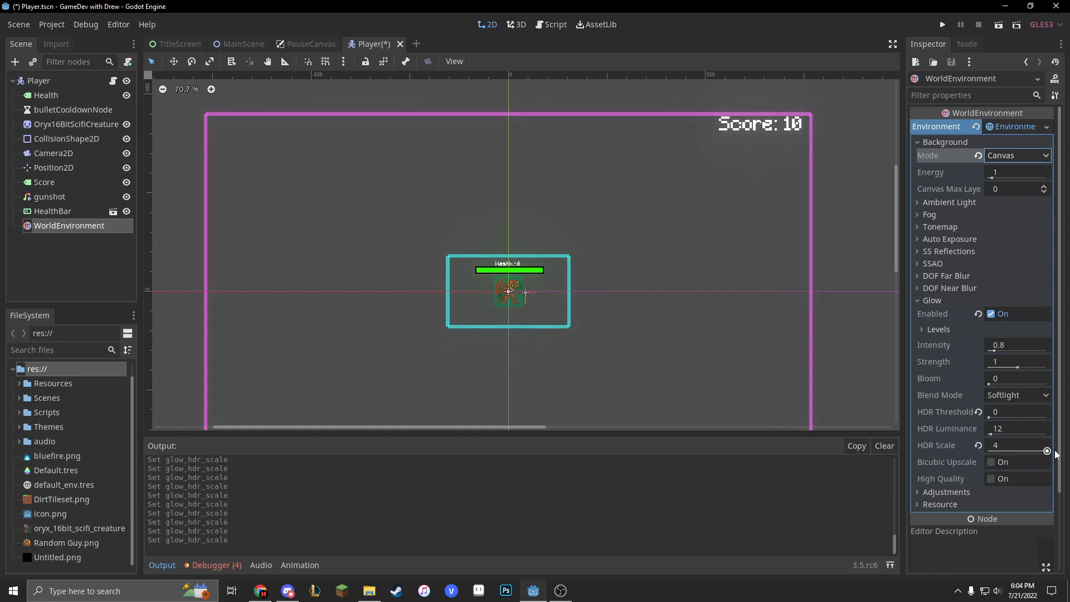
Step: Run the game, move the glowing player around the level with the arrow keys, then close it
left_click(943, 25)
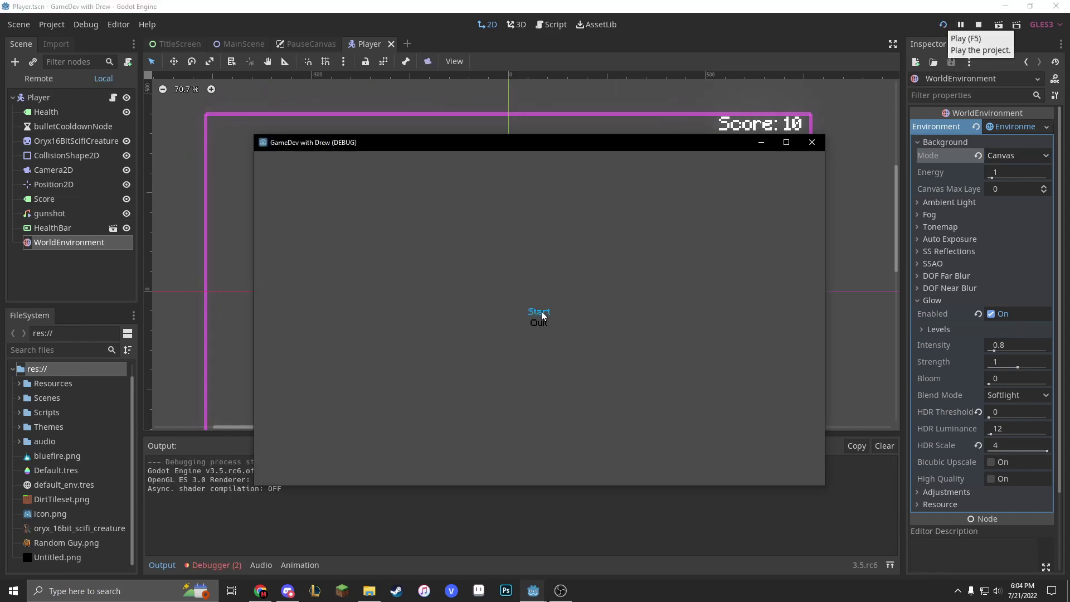
left_click(541, 311)
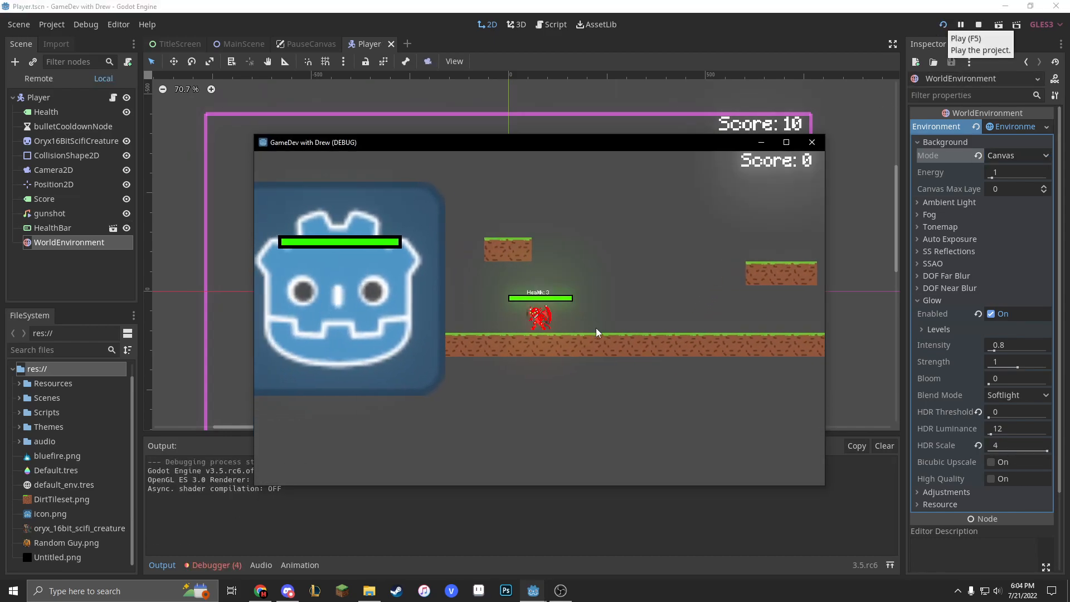
key("Right")
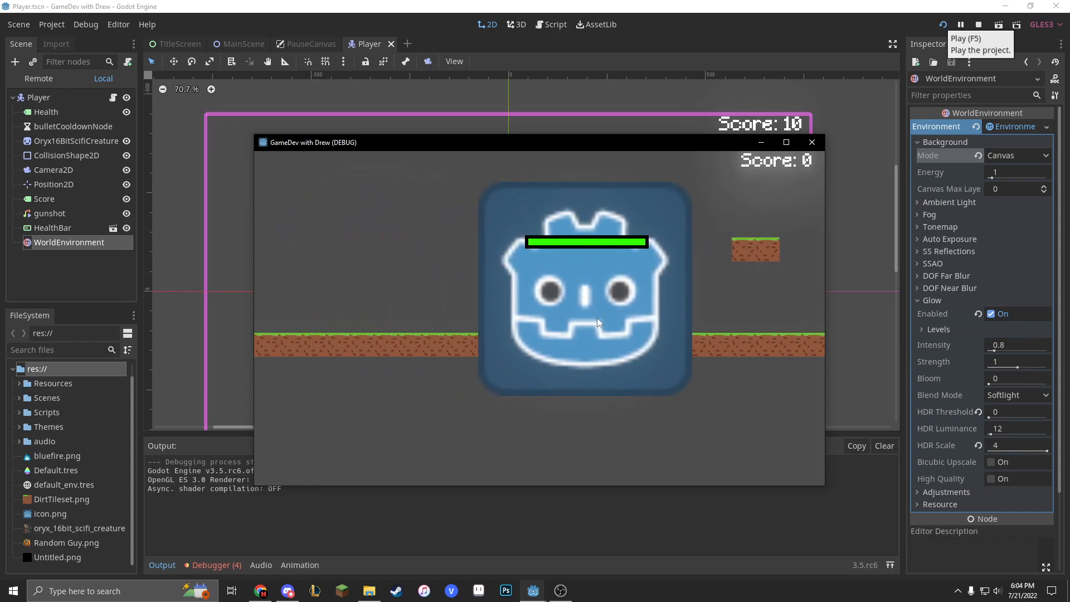
key("Right")
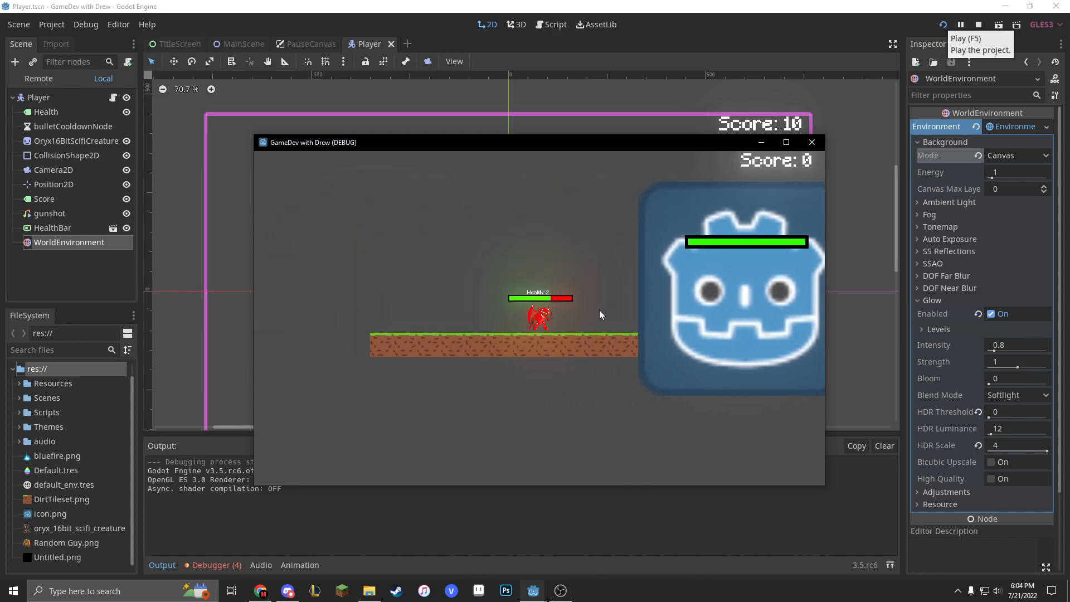
key("Right")
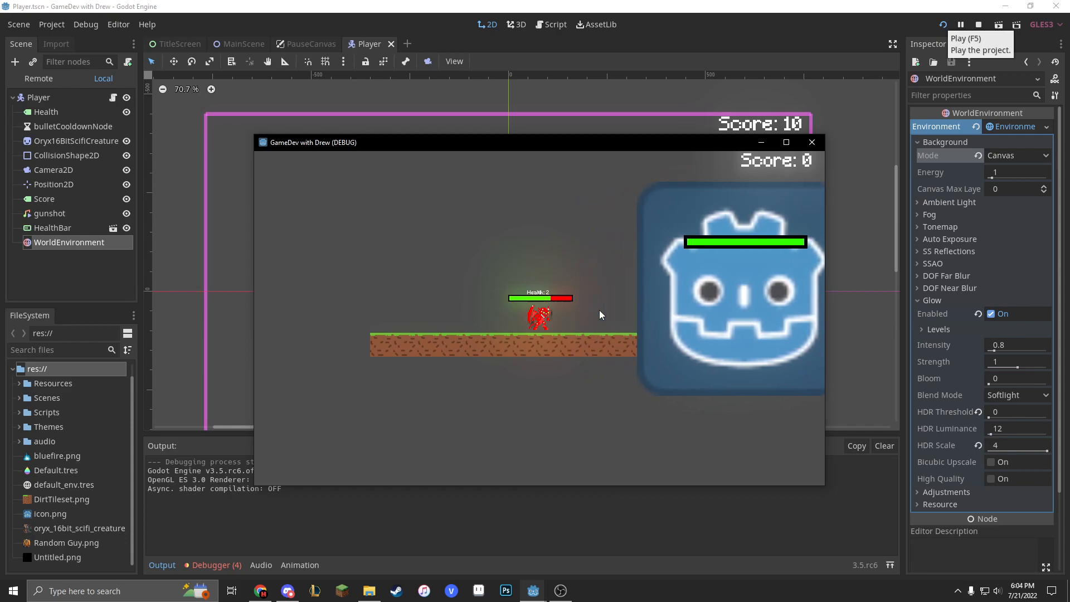
key("Left")
key("Right")
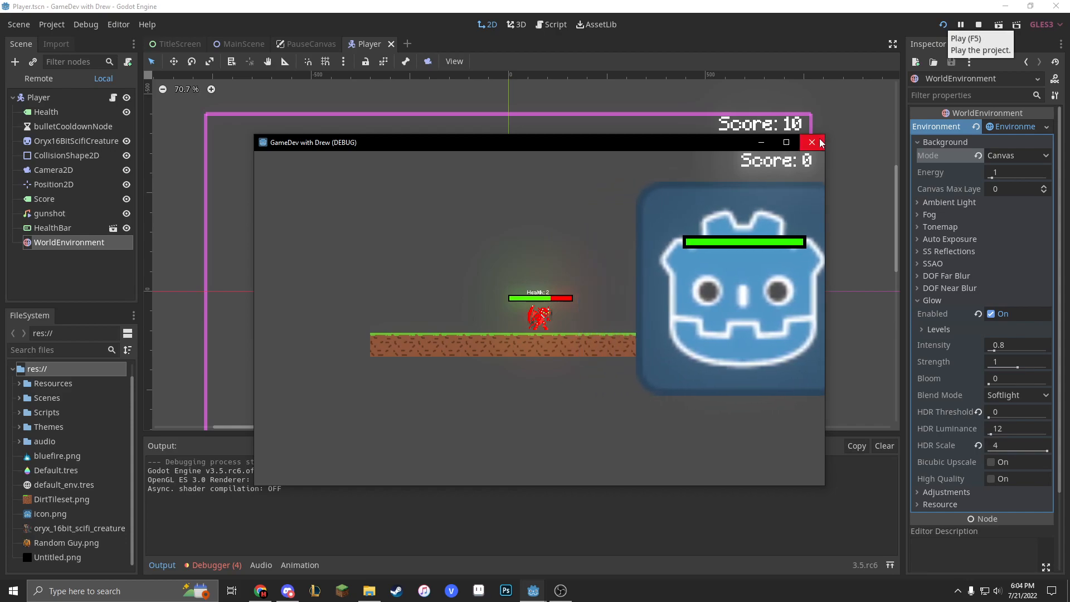
left_click(811, 142)
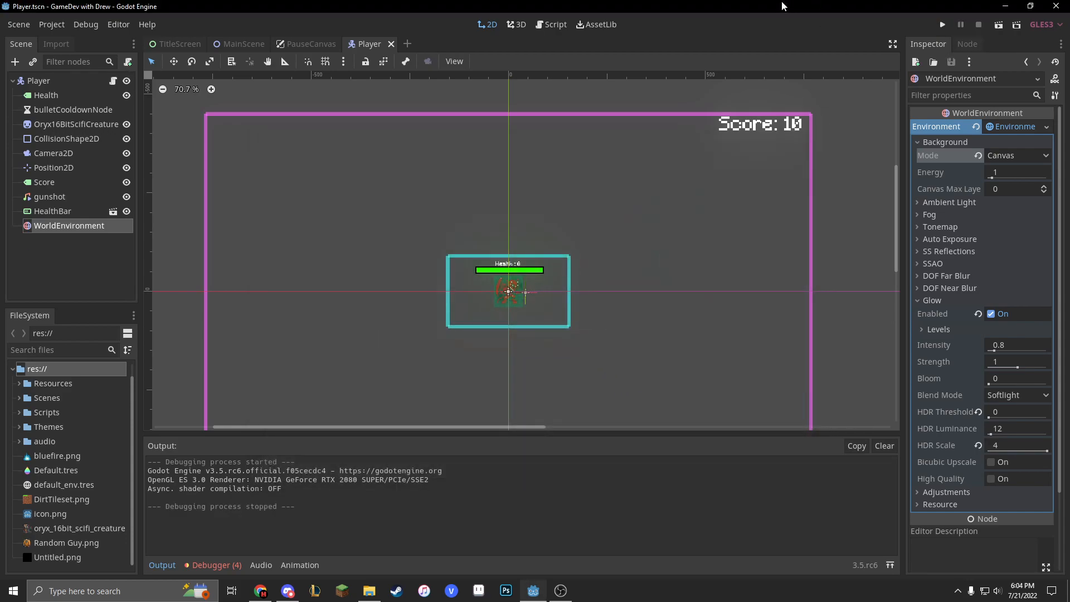